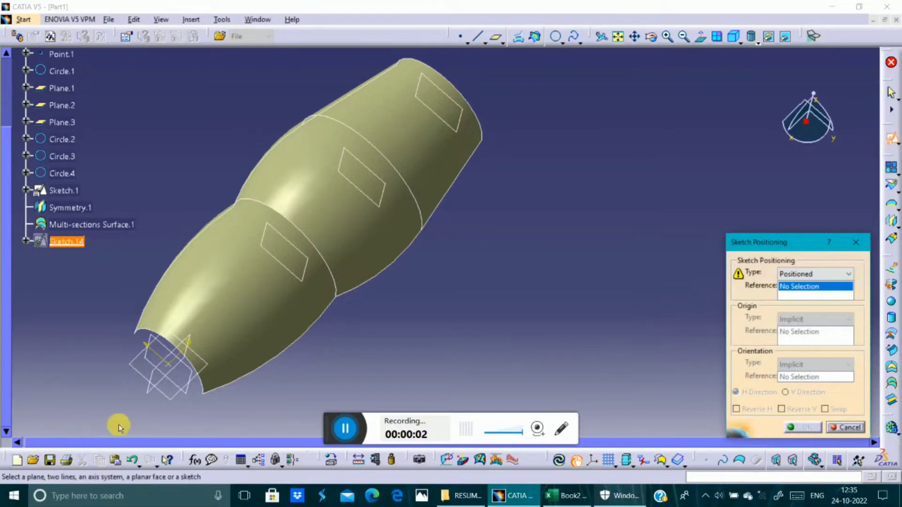
Position the new sketch on the xy plane, with V running along the body's length and H across it
{"action": "left_click", "coordinate": [174, 397]}
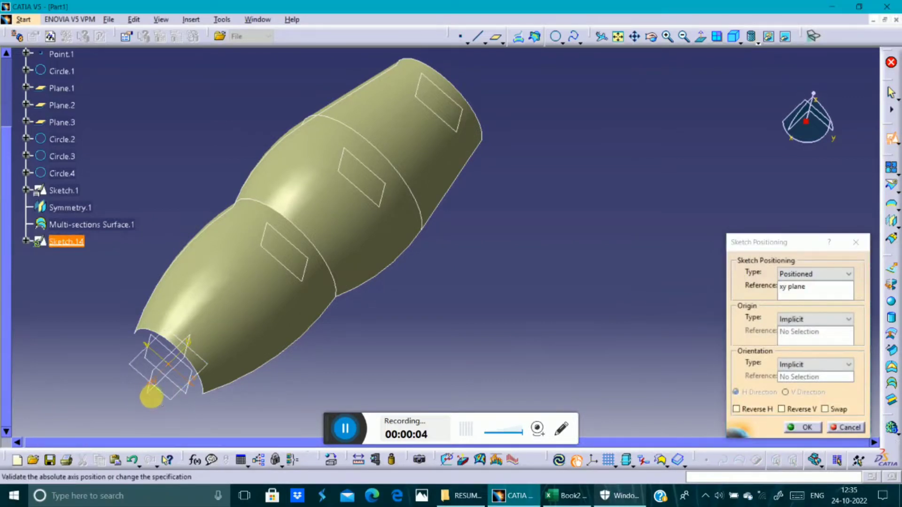
{"action": "middle_click_drag", "start_coordinate": [164, 387], "coordinate": [266, 255]}
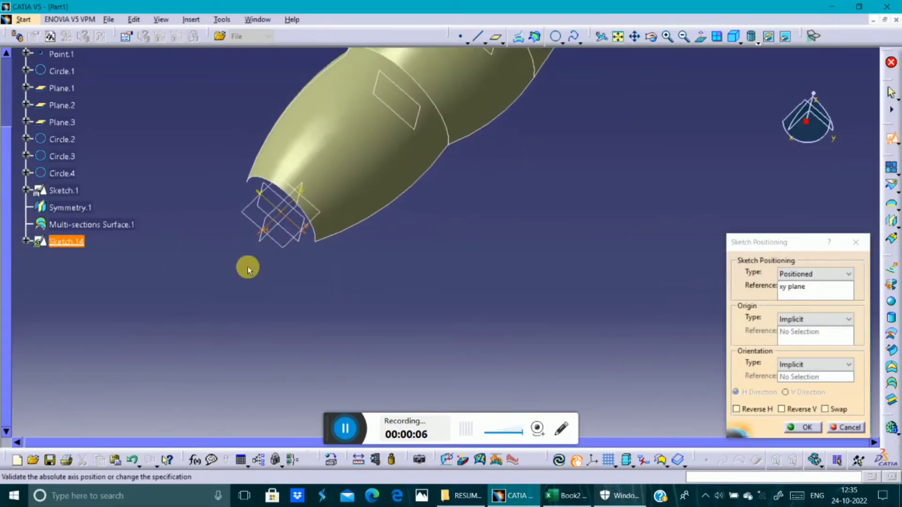
{"action": "left_click_drag", "start_coordinate": [738, 244], "coordinate": [429, 206]}
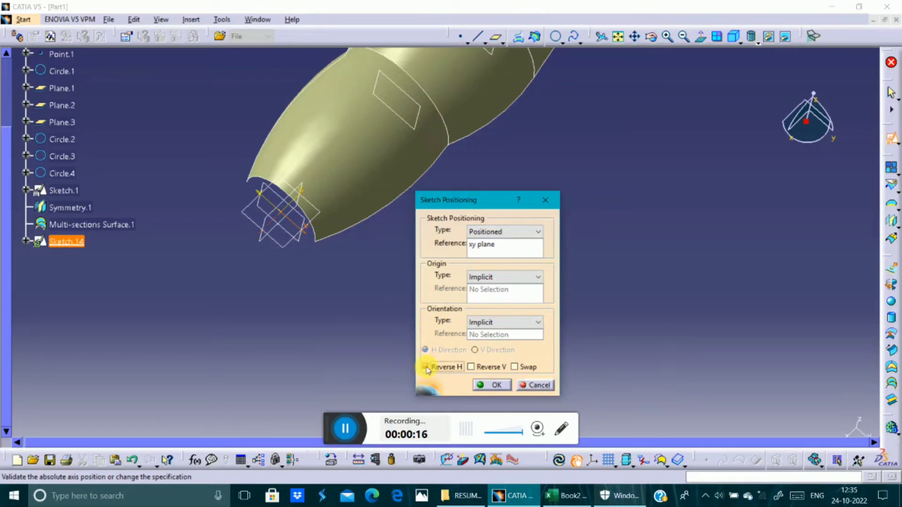
{"action": "left_click", "coordinate": [479, 387]}
Draw a horizontal line outward past the body's side, starting on the vertical axis at about V 162 mm near the narrow upper end
{"action": "middle_click_drag", "start_coordinate": [394, 273], "coordinate": [388, 316]}
{"action": "middle_click_drag", "start_coordinate": [454, 214], "coordinate": [467, 249]}
{"action": "left_click", "coordinate": [865, 209]}
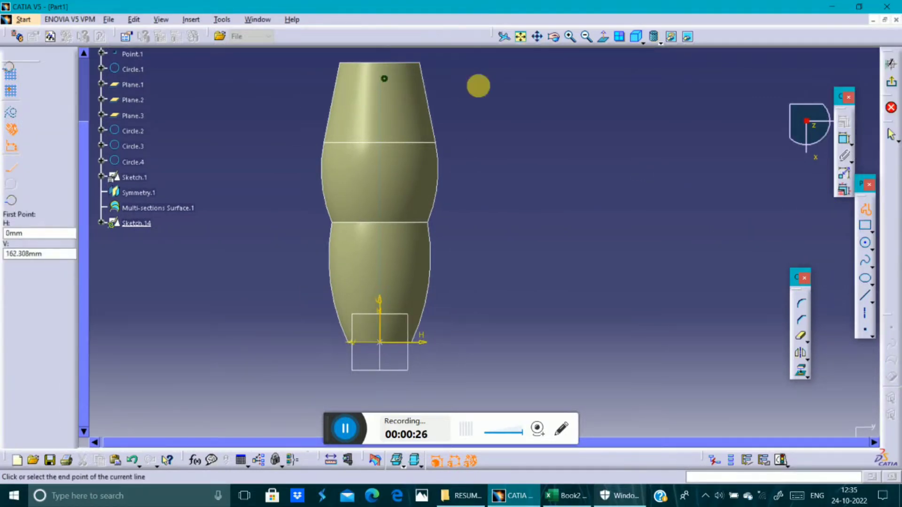
{"action": "left_click", "coordinate": [384, 79]}
{"action": "left_click", "coordinate": [598, 83]}
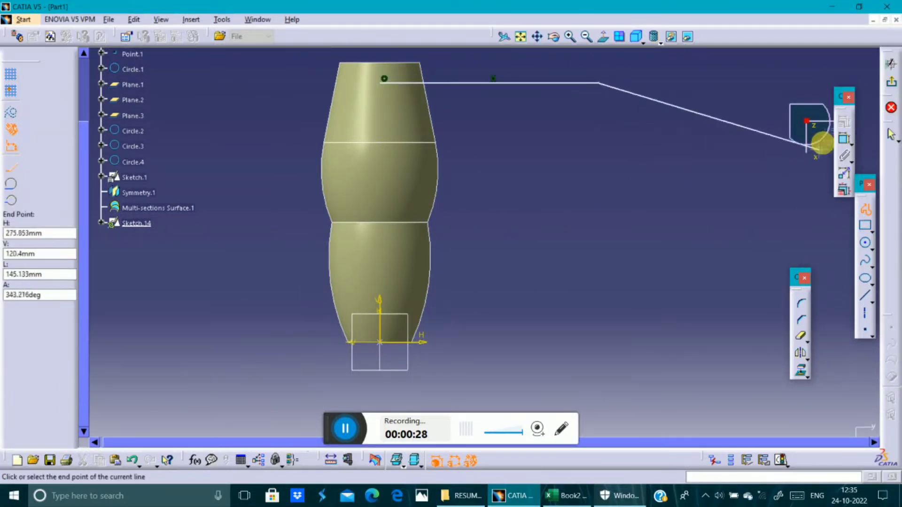
{"action": "key", "text": "Escape"}
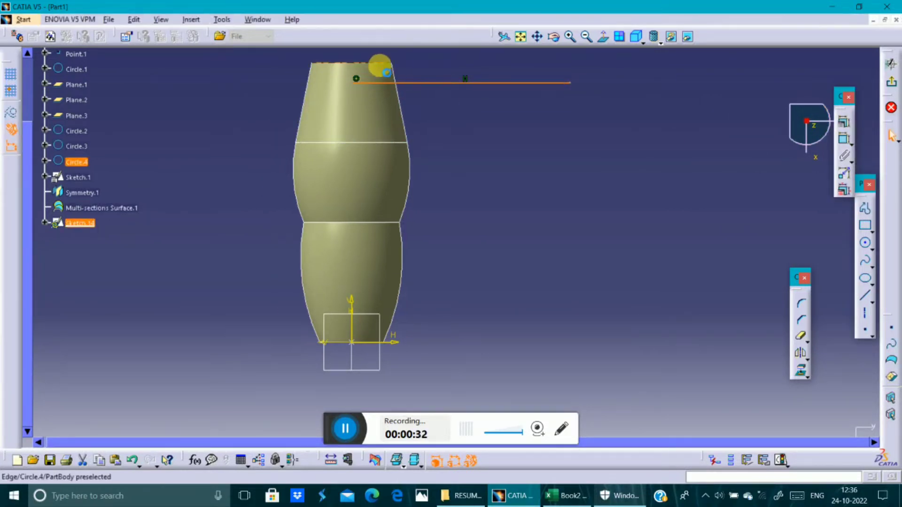
Constrain the horizontal line to lie 15 mm below the body's upper edge
{"action": "left_click", "coordinate": [844, 138]}
{"action": "left_click", "coordinate": [350, 63]}
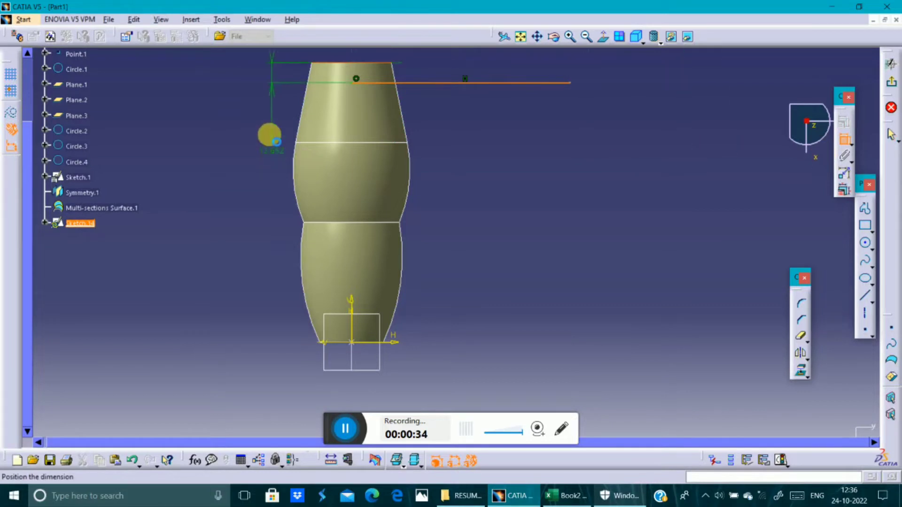
{"action": "left_click", "coordinate": [244, 75]}
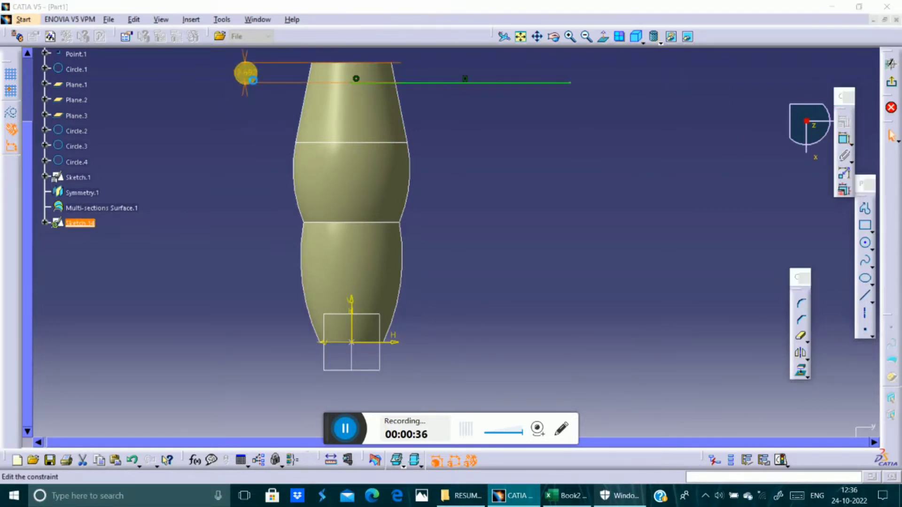
{"action": "double_click", "coordinate": [248, 75]}
{"action": "type", "text": "15mm"}
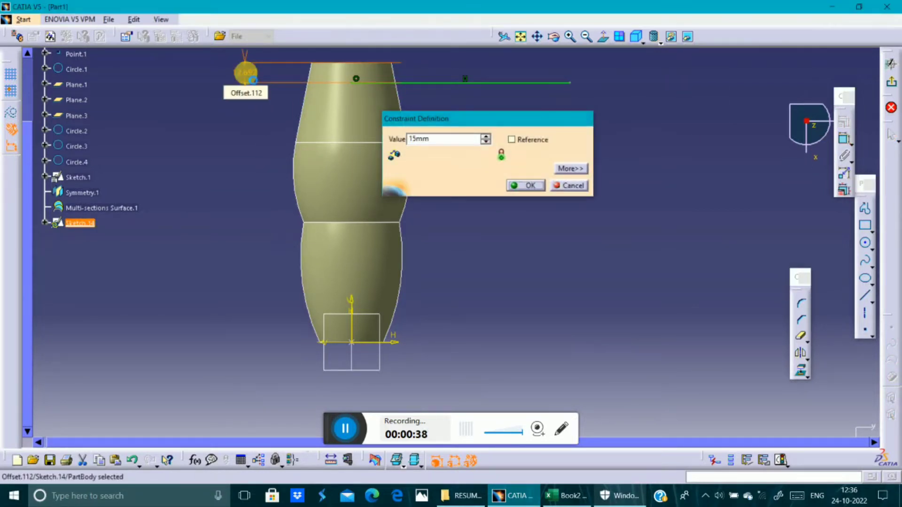
{"action": "key", "text": "Return"}
Dimension the horizontal distance between the line's outer endpoint and the nearest corner of the body's upper edge
{"action": "mouse_move", "coordinate": [431, 133]}
{"action": "middle_mouse_down"}
{"action": "mouse_move", "coordinate": [506, 243]}
{"action": "mouse_move", "coordinate": [539, 249]}
{"action": "mouse_move", "coordinate": [530, 202]}
{"action": "mouse_move", "coordinate": [586, 226]}
{"action": "mouse_move", "coordinate": [500, 270]}
{"action": "middle_mouse_up"}
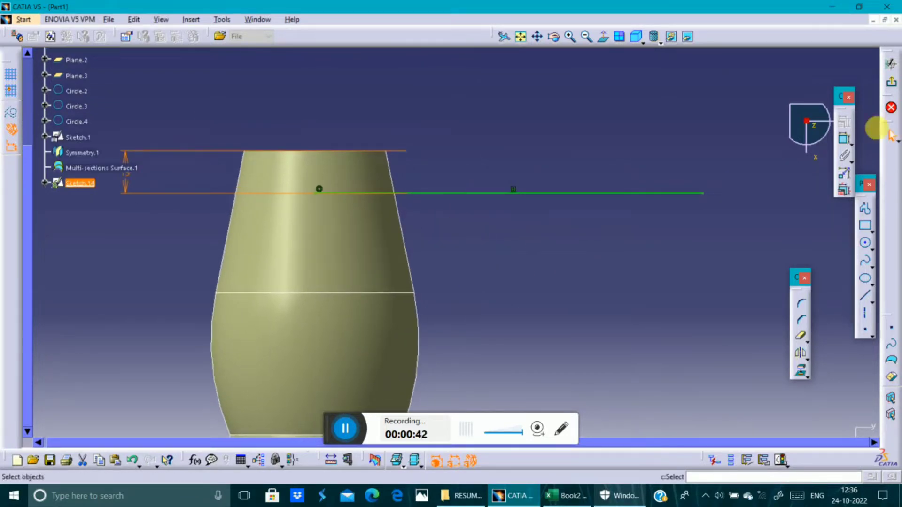
{"action": "left_click", "coordinate": [844, 138]}
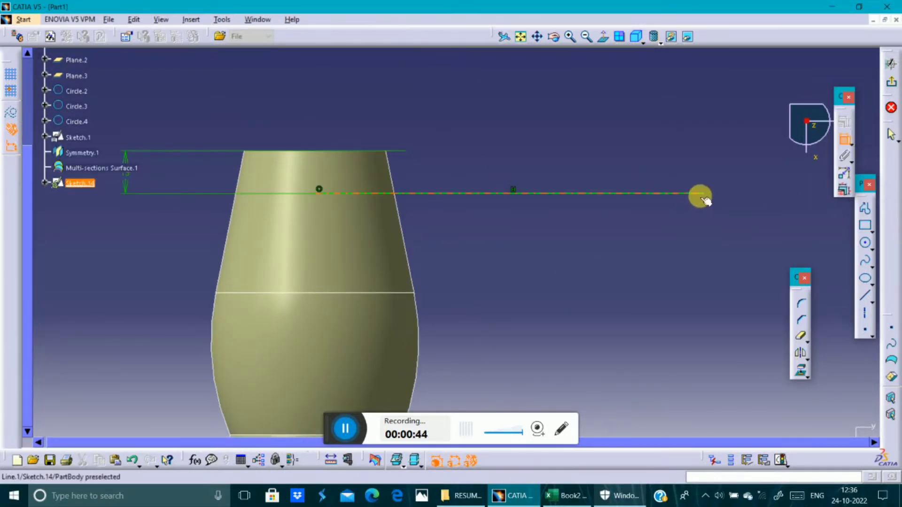
{"action": "left_click", "coordinate": [703, 193]}
{"action": "left_click", "coordinate": [387, 151]}
{"action": "right_click", "coordinate": [535, 100]}
{"action": "left_click", "coordinate": [553, 138]}
{"action": "left_click", "coordinate": [546, 134]}
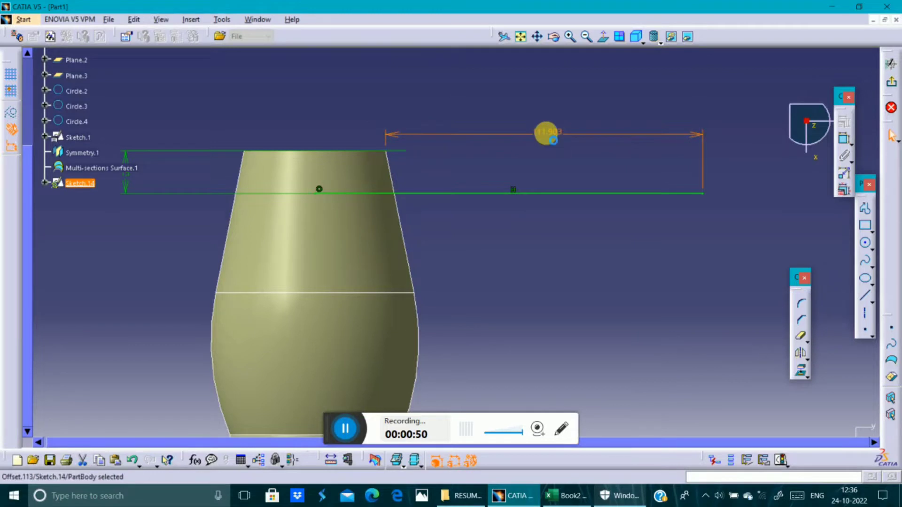
{"action": "double_click", "coordinate": [553, 139]}
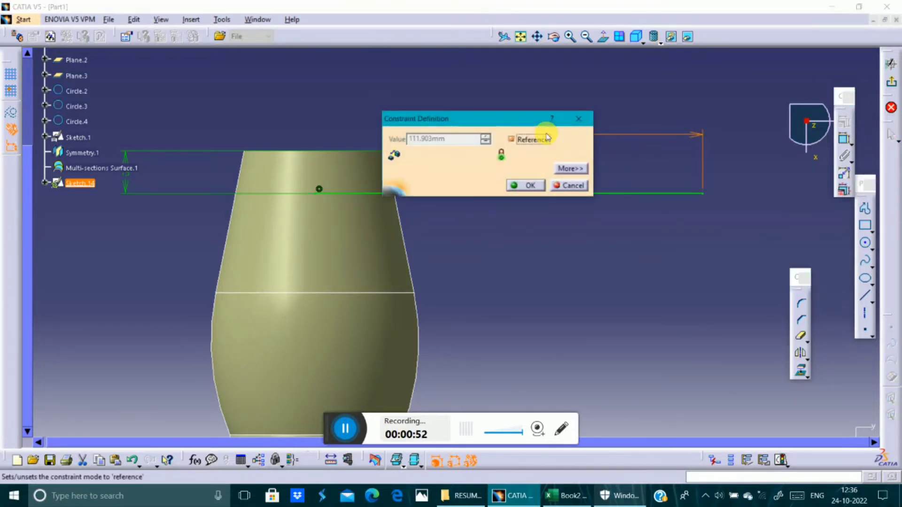
{"action": "left_click", "coordinate": [522, 184]}
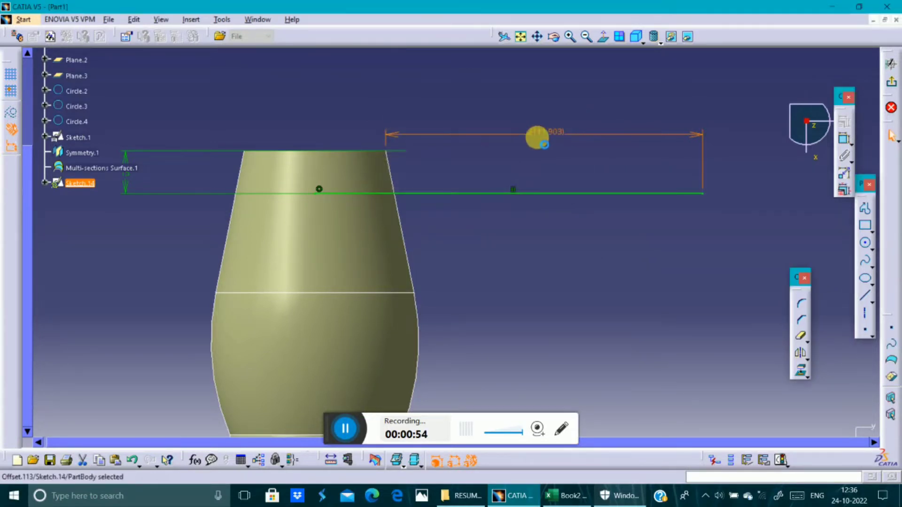
{"action": "double_click", "coordinate": [543, 132]}
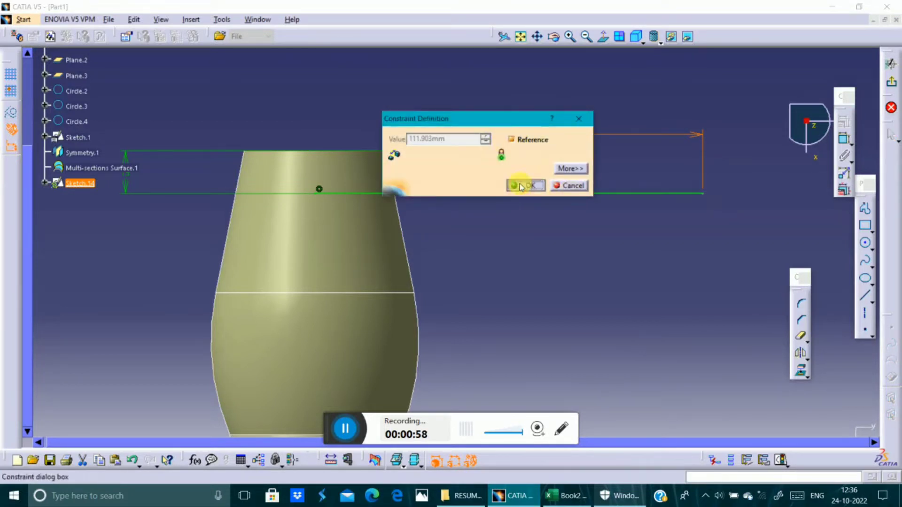
{"action": "left_click", "coordinate": [520, 185]}
{"action": "left_click", "coordinate": [841, 146]}
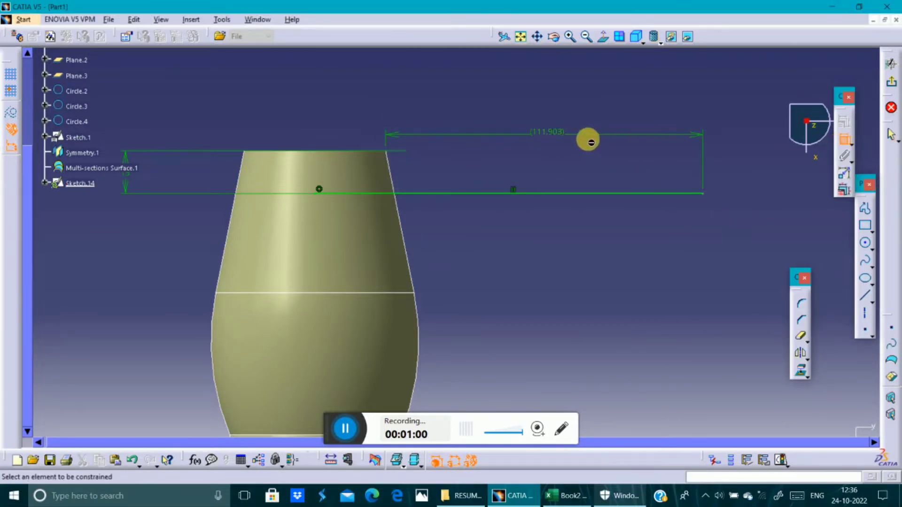
{"action": "double_click", "coordinate": [545, 133]}
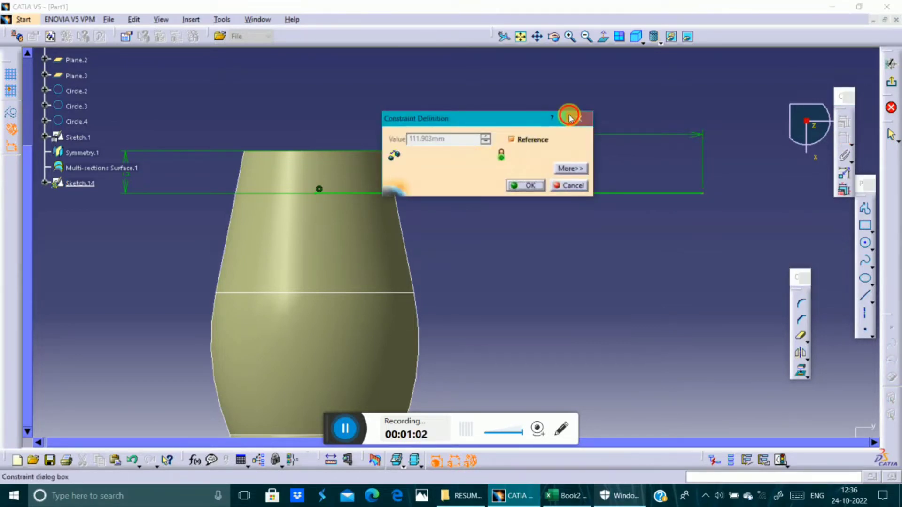
{"action": "left_click", "coordinate": [570, 119]}
{"action": "left_click", "coordinate": [450, 133]}
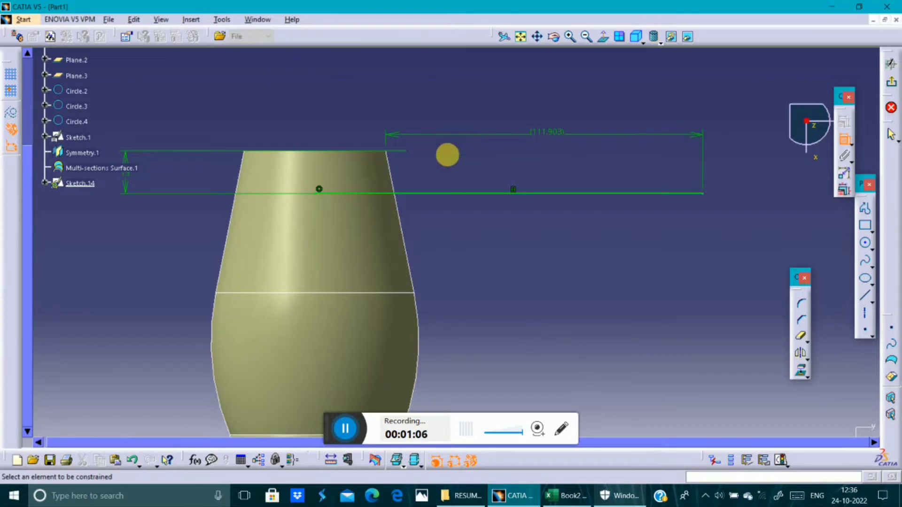
Set the line end's horizontal distance from the body's upper corner as a driving 80 mm dimension, and exit the sketch
{"action": "double_click", "coordinate": [546, 132]}
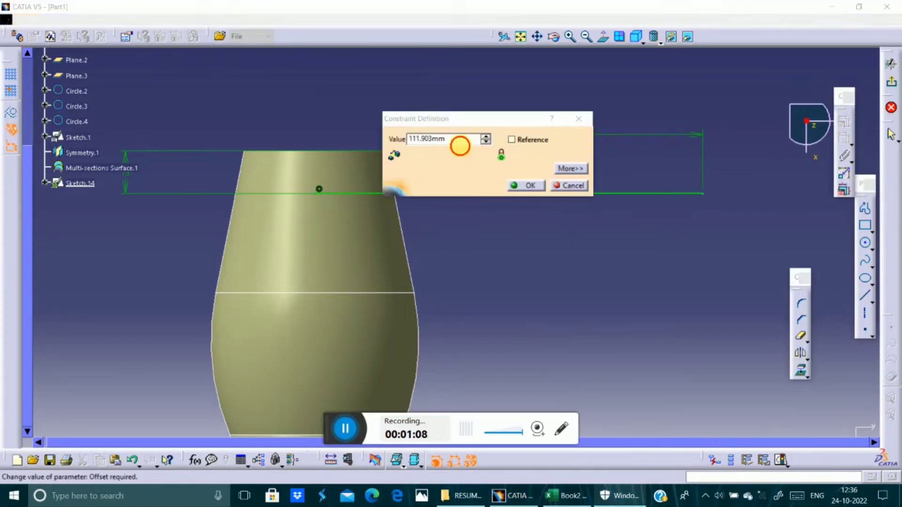
{"action": "left_click_drag", "start_coordinate": [463, 145], "coordinate": [425, 147]}
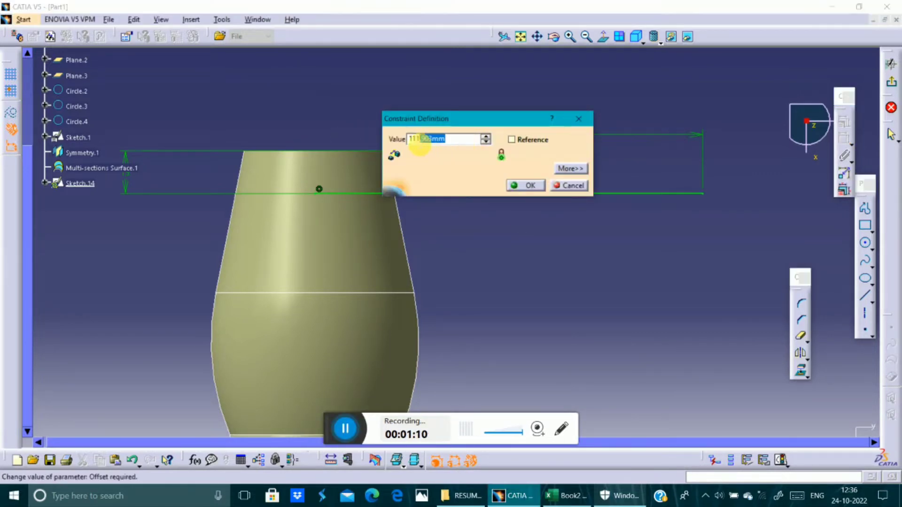
{"action": "type", "text": "80"}
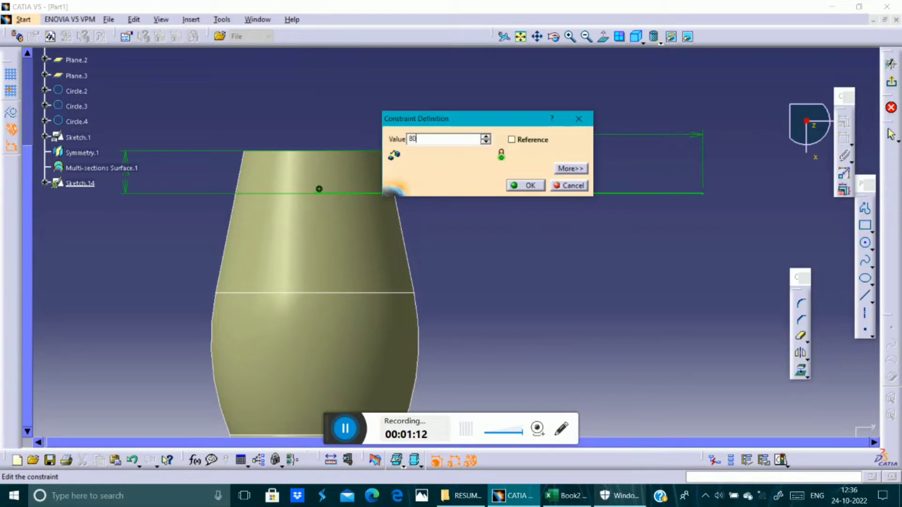
{"action": "left_click", "coordinate": [519, 190]}
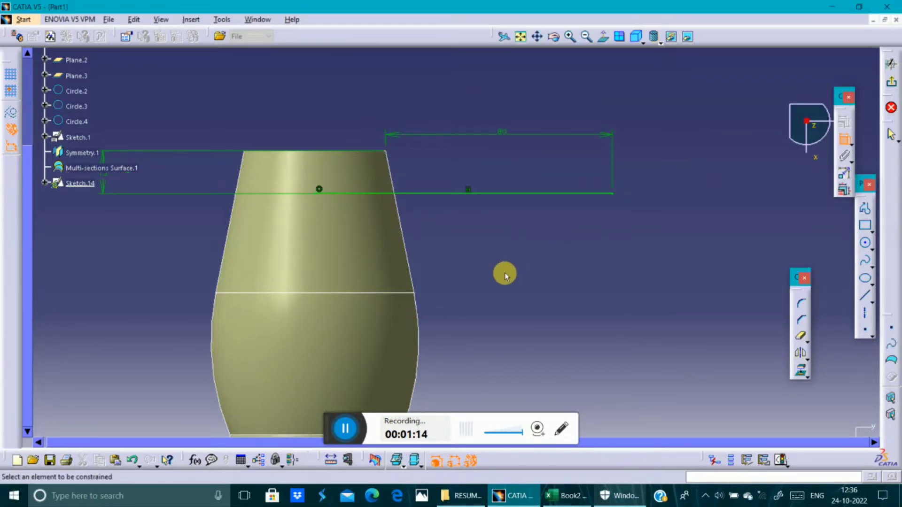
{"action": "middle_click_drag", "start_coordinate": [508, 262], "coordinate": [523, 300]}
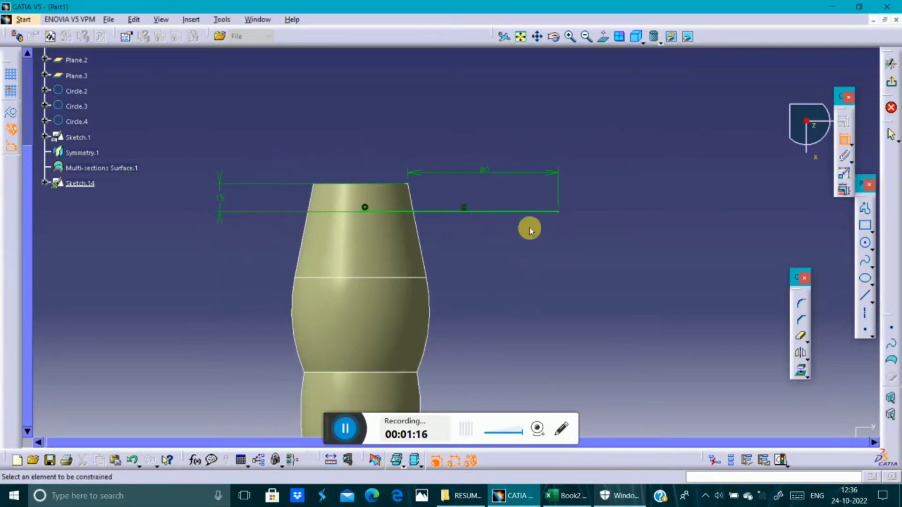
{"action": "left_click", "coordinate": [889, 84]}
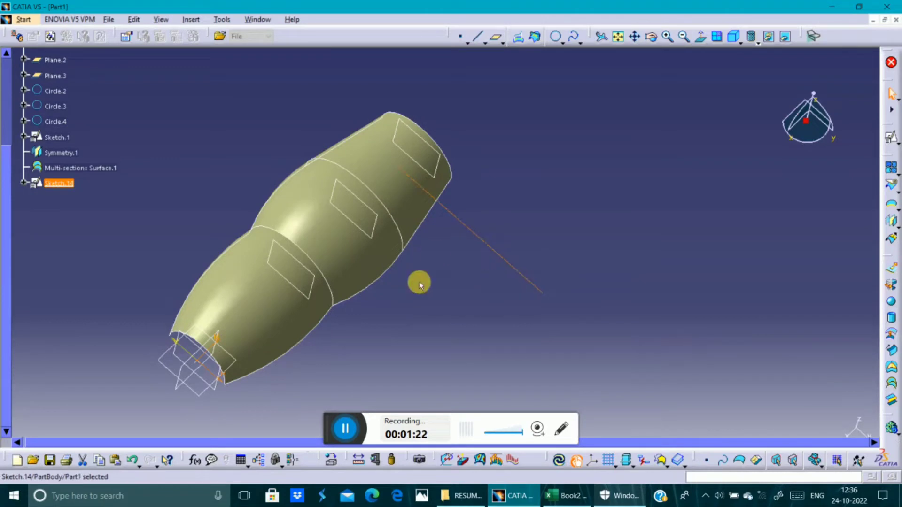
{"action": "left_click", "coordinate": [656, 272]}
Create another positioned sketch on the xy plane with Reverse V and Swap enabled
{"action": "left_click", "coordinate": [891, 138]}
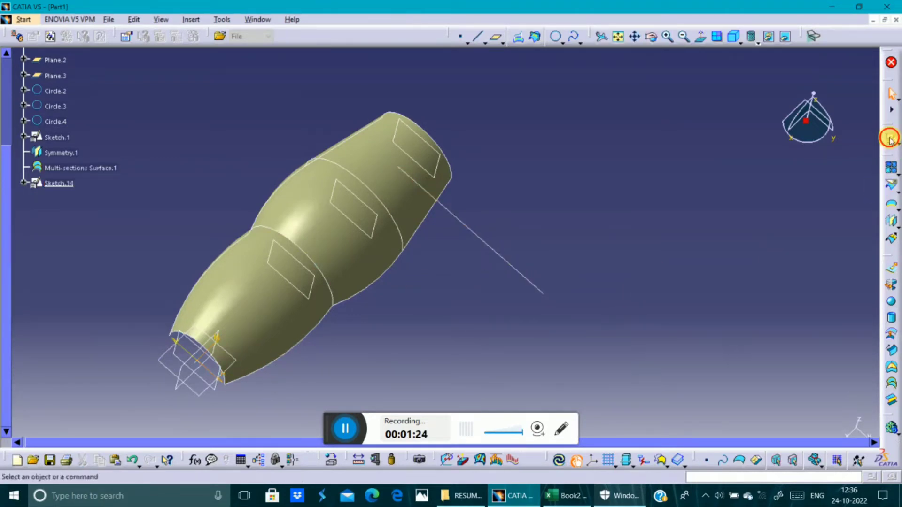
{"action": "left_click", "coordinate": [202, 394]}
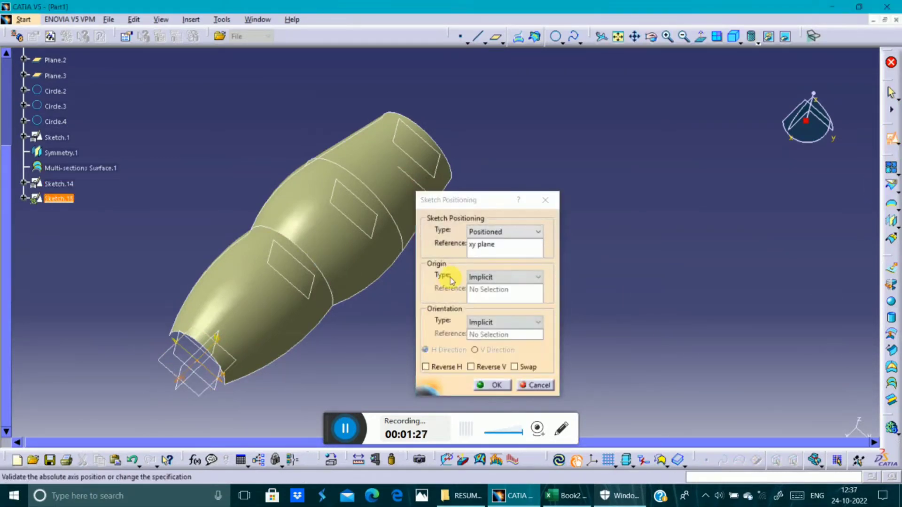
{"action": "left_click", "coordinate": [514, 367]}
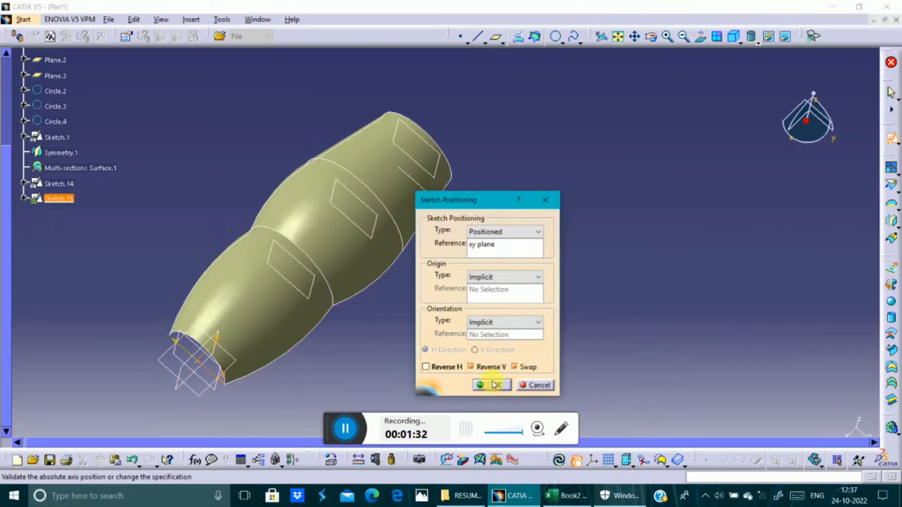
{"action": "left_click", "coordinate": [495, 386]}
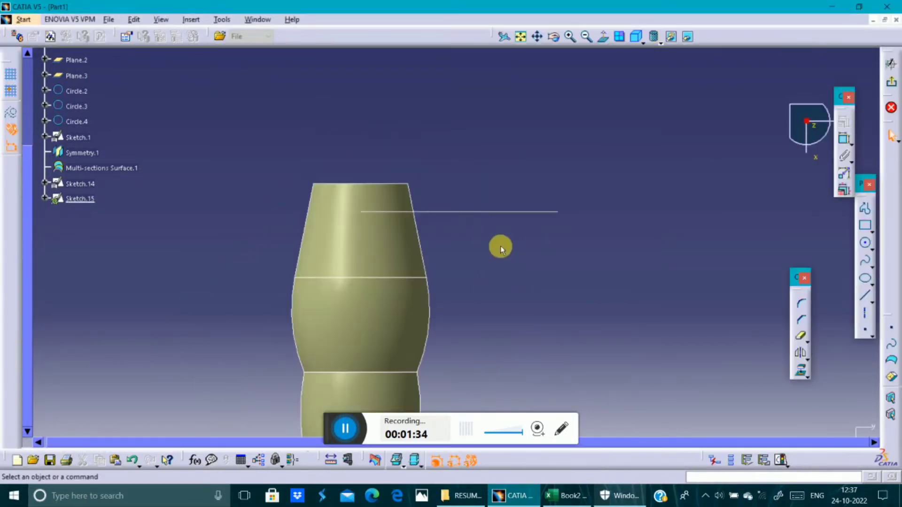
Project the previous sketch's horizontal line into this sketch and convert it to a construction element
{"action": "left_click", "coordinate": [490, 212]}
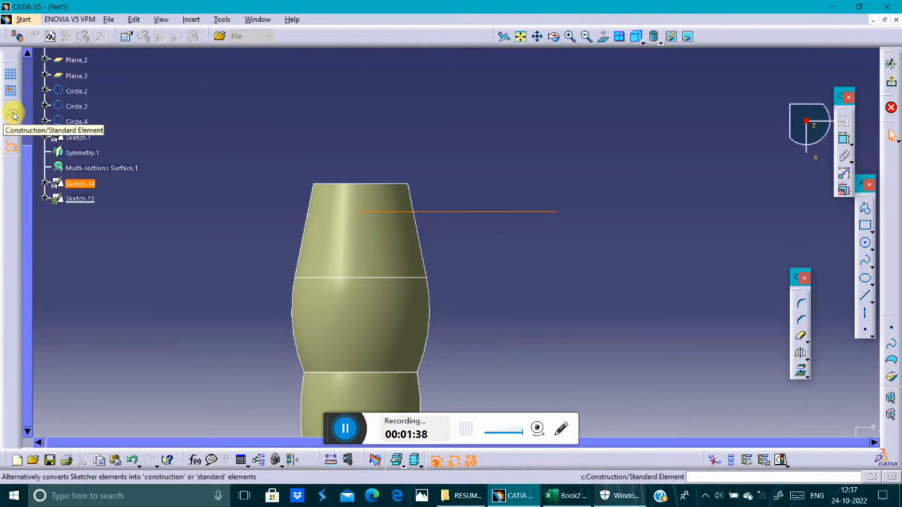
{"action": "left_click", "coordinate": [803, 373]}
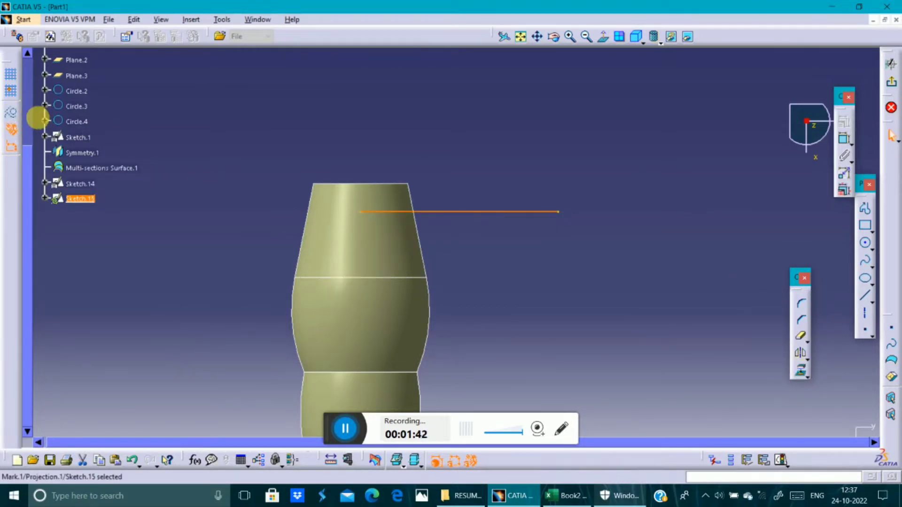
{"action": "left_click", "coordinate": [11, 114]}
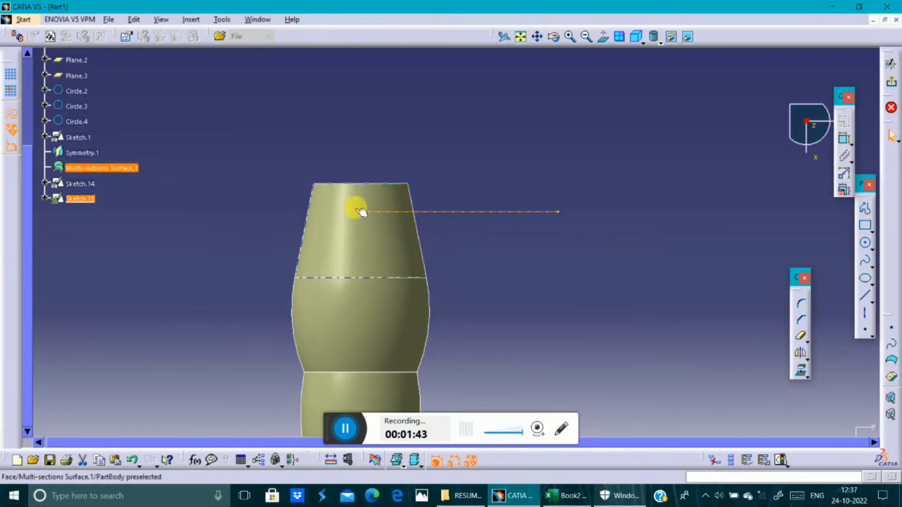
{"action": "left_click", "coordinate": [491, 238]}
Sketch a slanted line from the body's axis to a point about 21 mm below the horizontal guide line's outer end
{"action": "mouse_move", "coordinate": [533, 255]}
{"action": "middle_mouse_down"}
{"action": "mouse_move", "coordinate": [522, 221]}
{"action": "mouse_move", "coordinate": [517, 266]}
{"action": "mouse_move", "coordinate": [525, 246]}
{"action": "middle_mouse_up"}
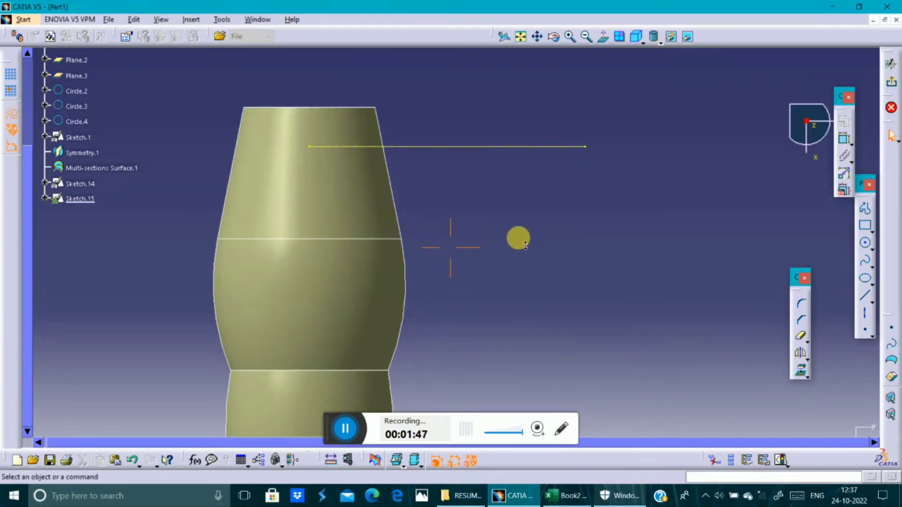
{"action": "left_click", "coordinate": [865, 209]}
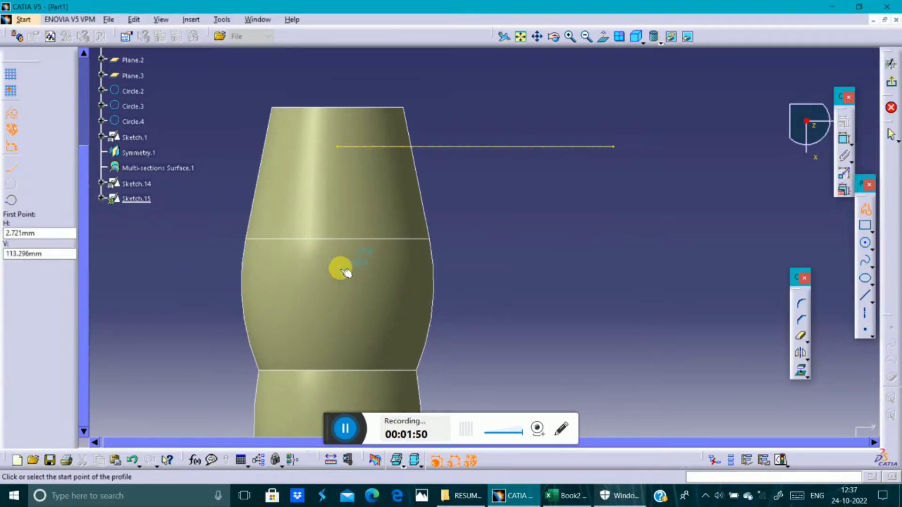
{"action": "left_click", "coordinate": [342, 261]}
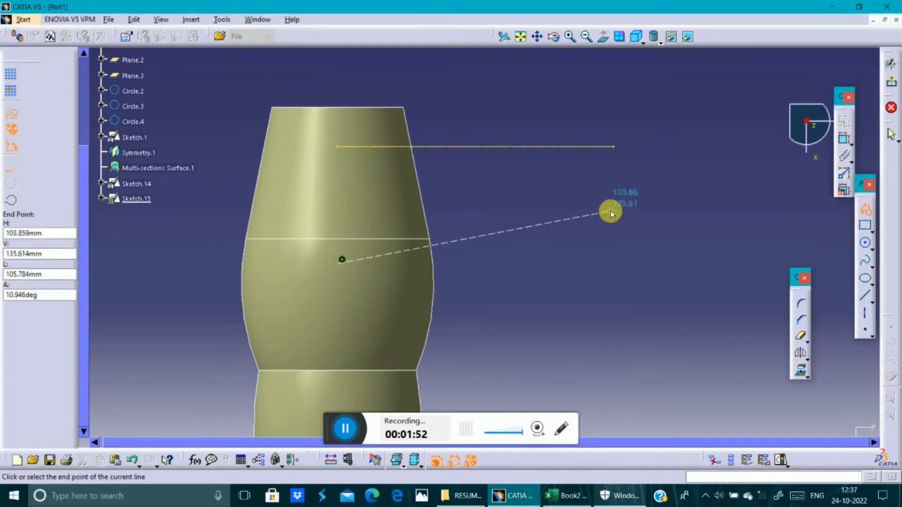
{"action": "left_click", "coordinate": [847, 231]}
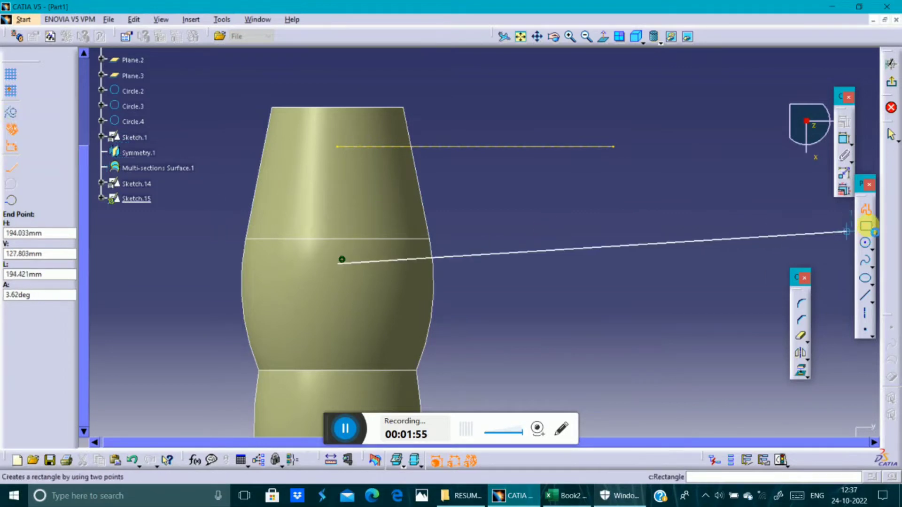
{"action": "left_click", "coordinate": [614, 202]}
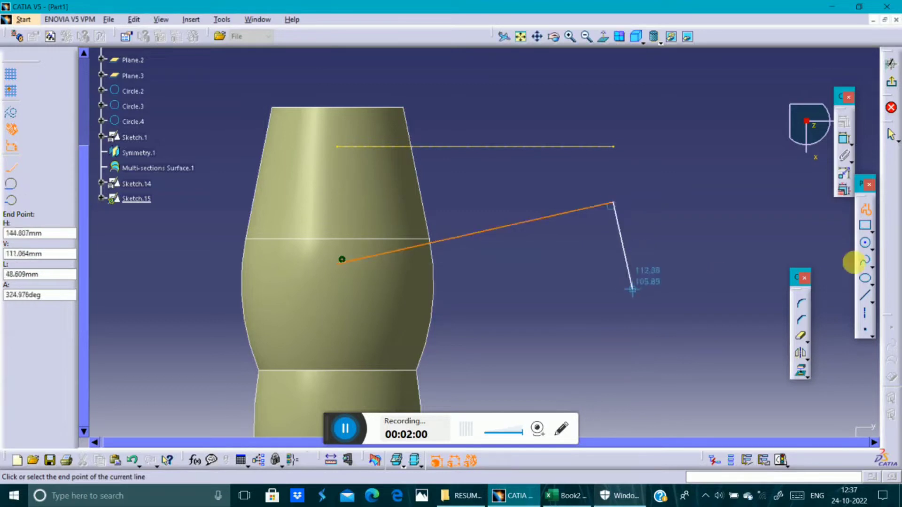
Draw a vertical construction line about 21 mm long from the horizontal guide's outer end down to the slanted line's end
{"action": "left_click", "coordinate": [866, 211]}
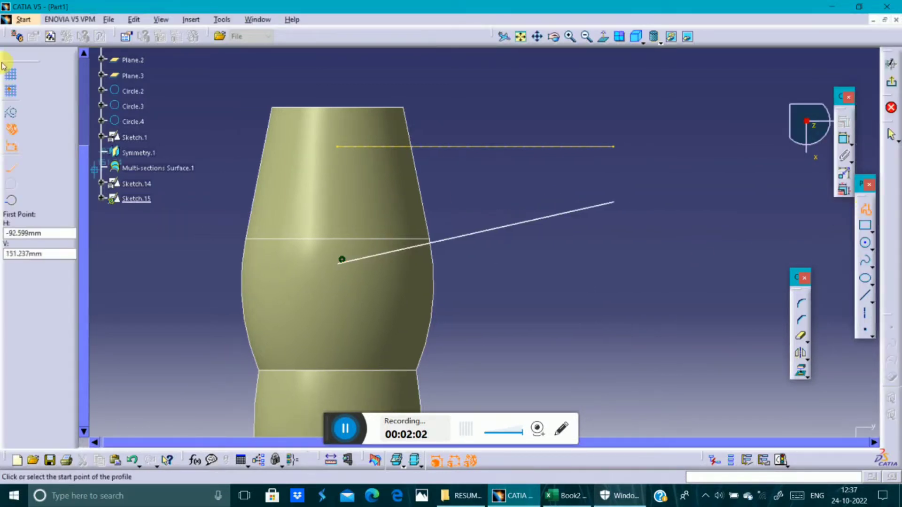
{"action": "left_click", "coordinate": [614, 148]}
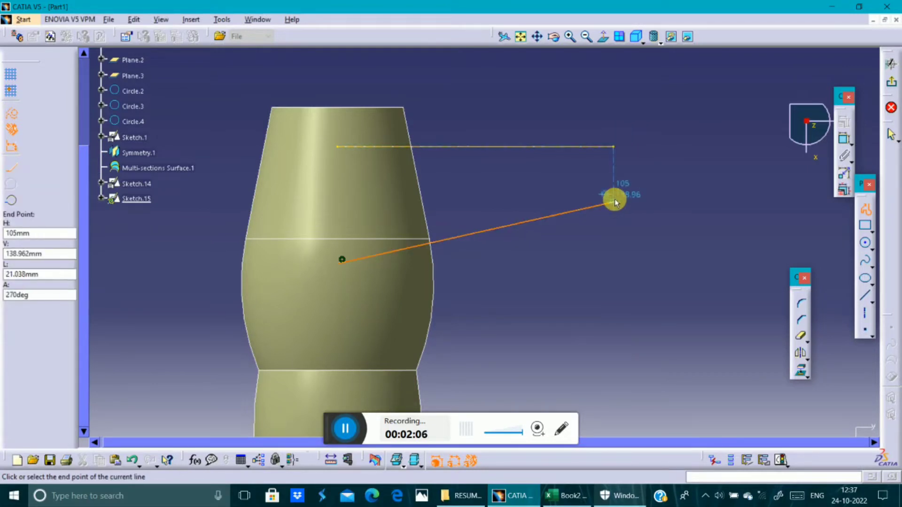
{"action": "left_click", "coordinate": [615, 201]}
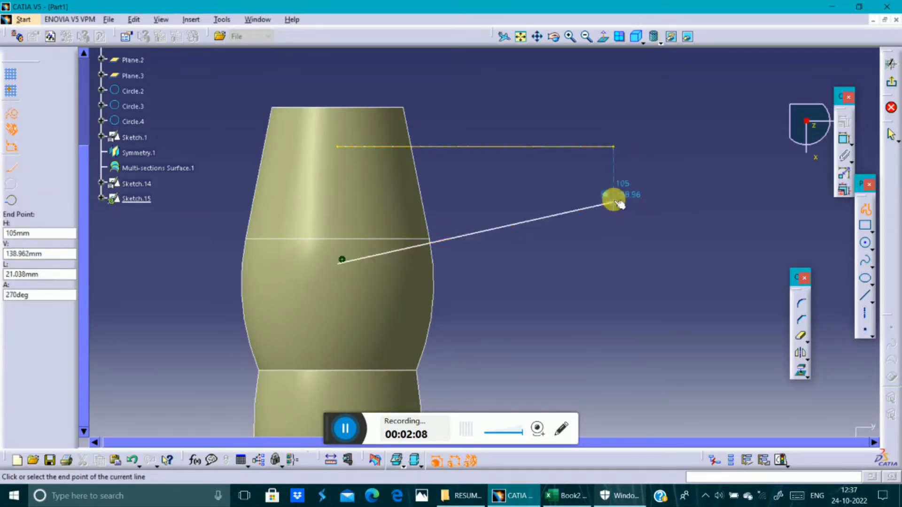
{"action": "left_click", "coordinate": [867, 212]}
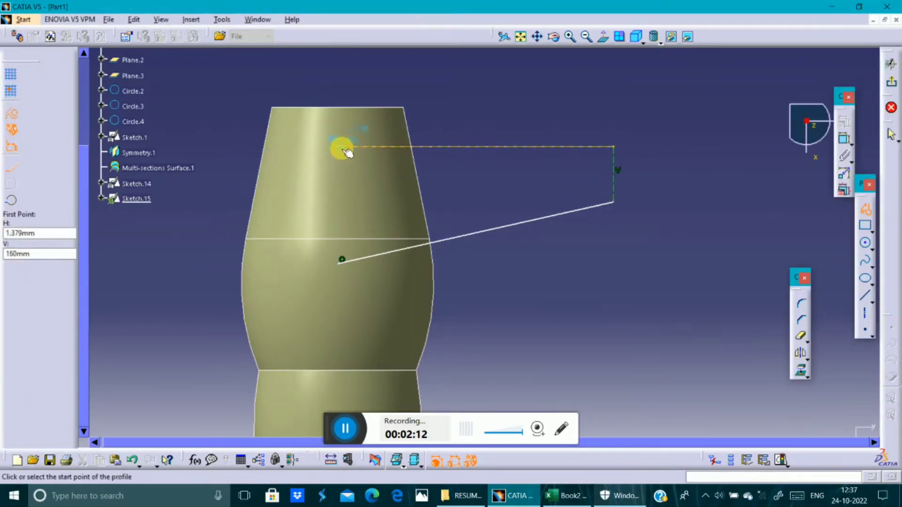
{"action": "left_click", "coordinate": [335, 157]}
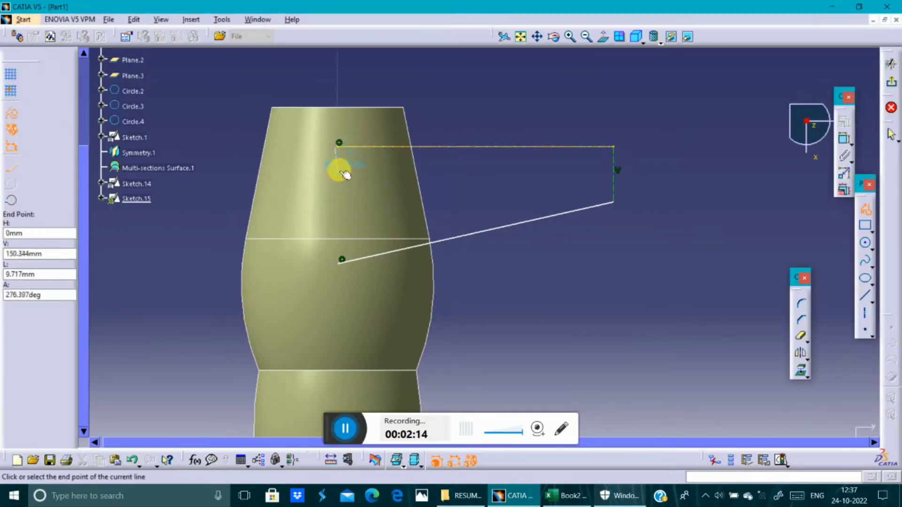
{"action": "key", "text": "Escape"}
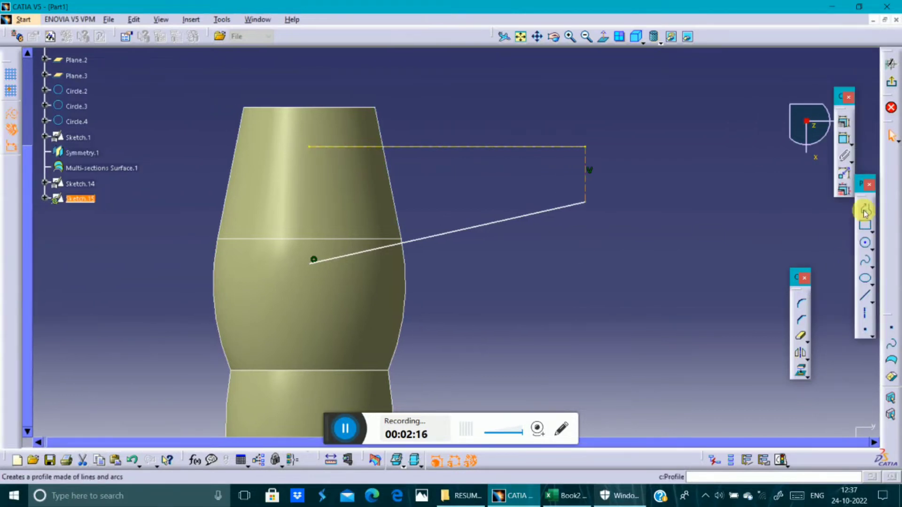
Draw a vertical construction line from the guide's inner end to the slanted line's start and dimension its length as 45 mm
{"action": "left_click", "coordinate": [867, 211]}
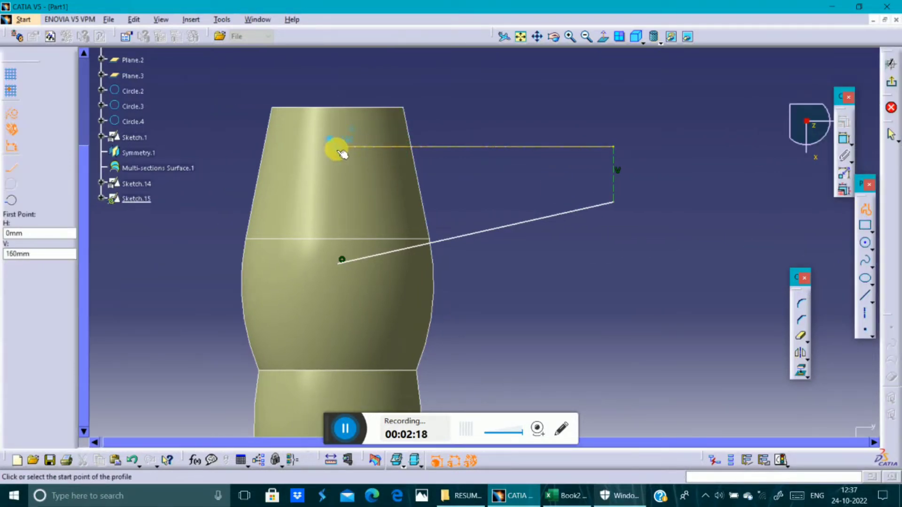
{"action": "left_click", "coordinate": [338, 148]}
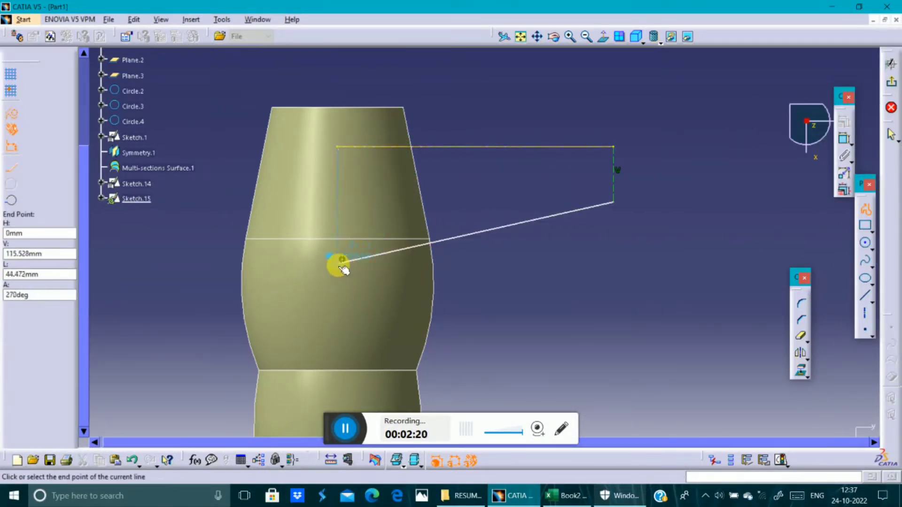
{"action": "left_click", "coordinate": [844, 138]}
{"action": "left_click", "coordinate": [311, 201]}
{"action": "left_click", "coordinate": [191, 187]}
{"action": "double_click", "coordinate": [192, 187]}
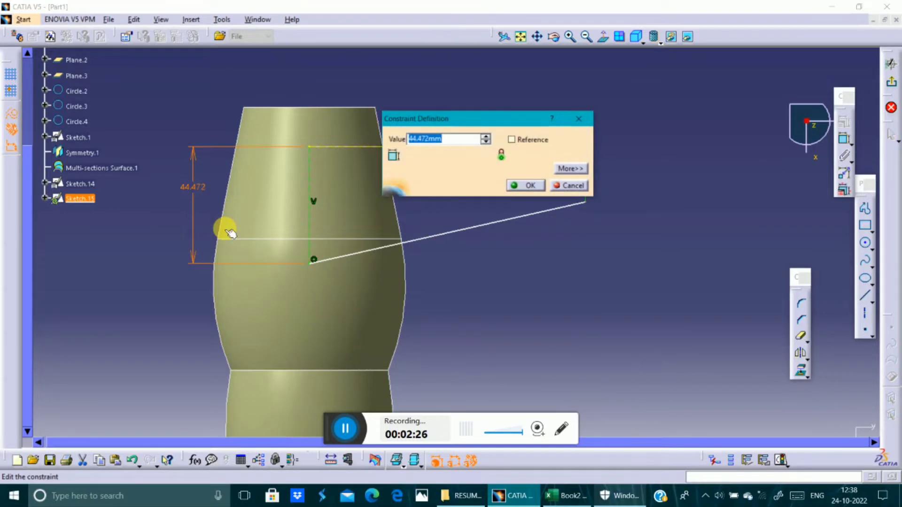
{"action": "type", "text": "45"}
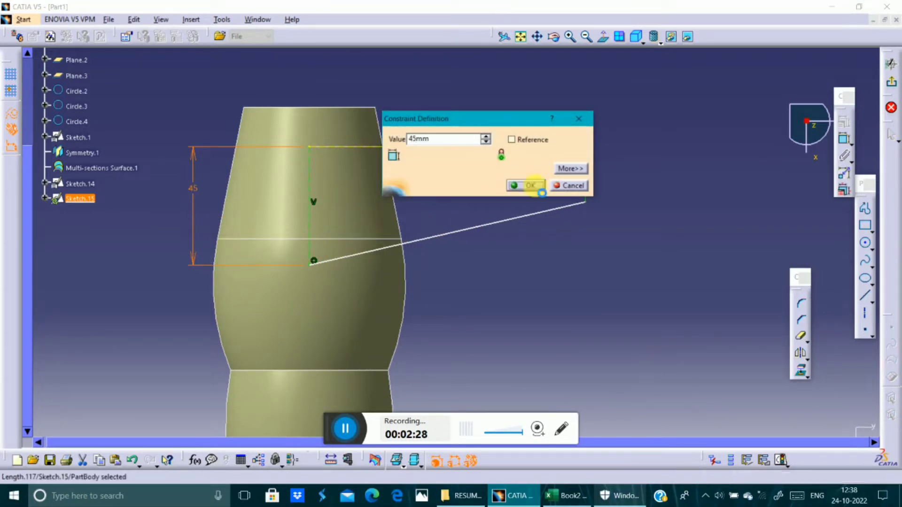
{"action": "left_click", "coordinate": [529, 185]}
Dimension the outer vertical construction line's length as 35 mm
{"action": "left_click", "coordinate": [588, 184]}
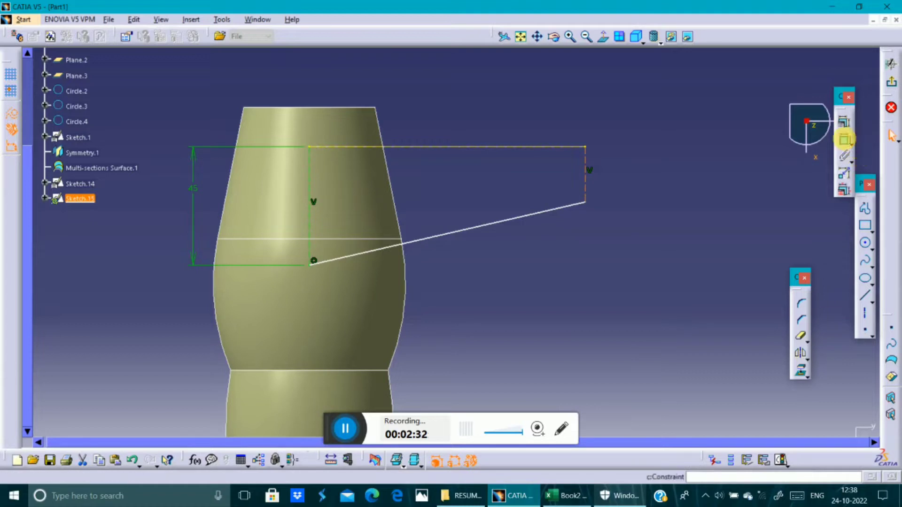
{"action": "left_click", "coordinate": [846, 141]}
{"action": "left_click", "coordinate": [638, 169]}
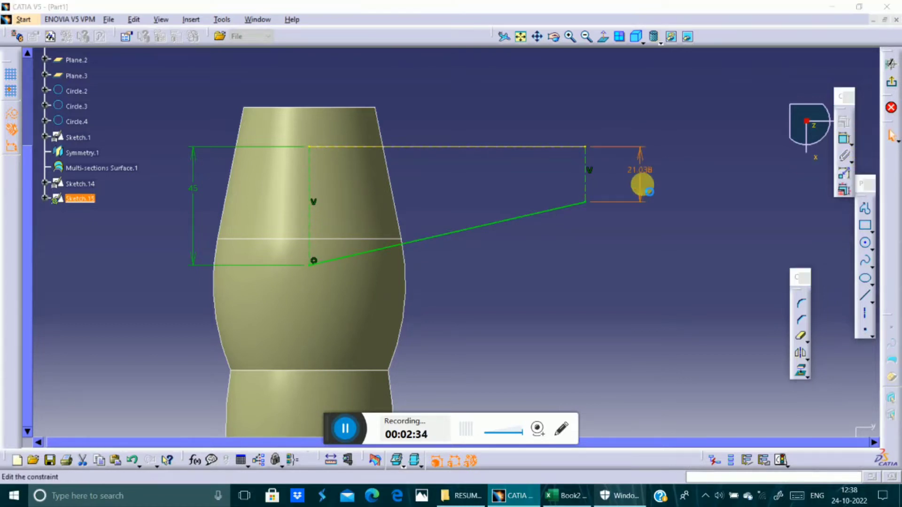
{"action": "double_click", "coordinate": [641, 186]}
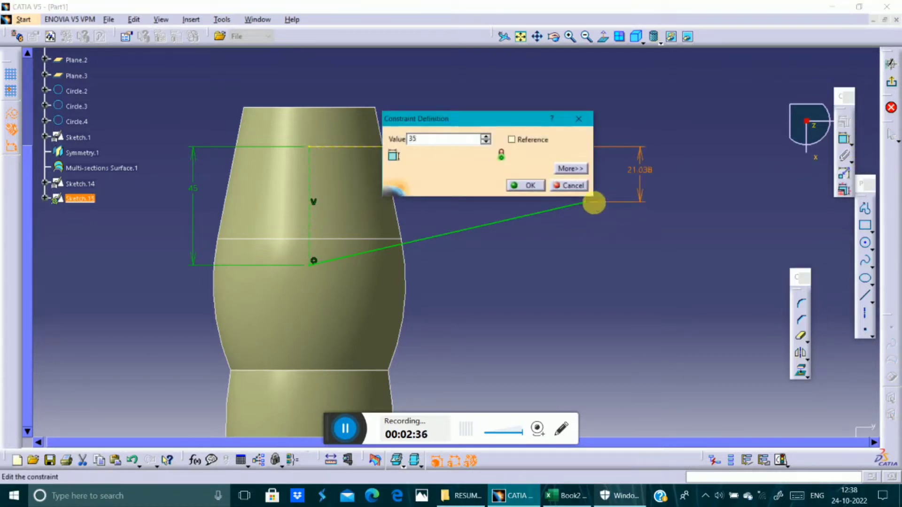
{"action": "type", "text": "35"}
{"action": "left_click", "coordinate": [533, 186]}
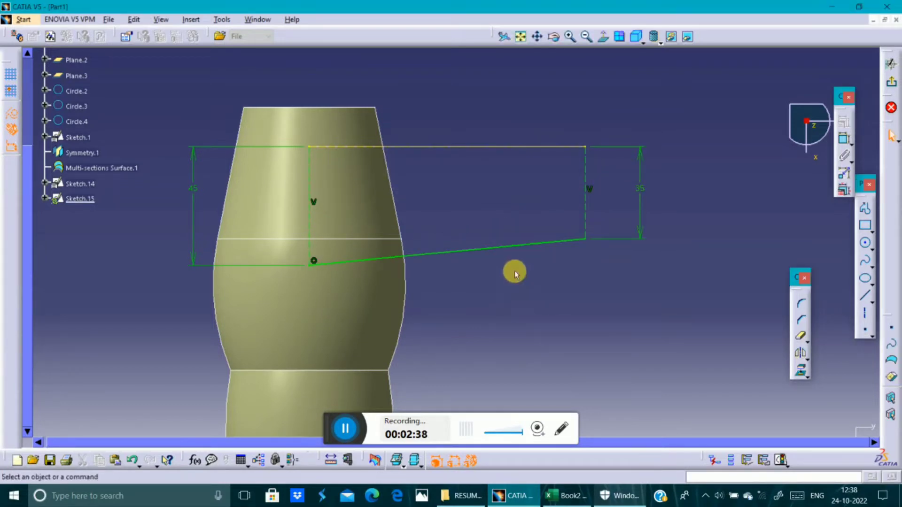
Draw a circle of about 5.6 mm radius centred on the slanted line near its outer end and make it a standard element
{"action": "mouse_move", "coordinate": [514, 272]}
{"action": "middle_mouse_down"}
{"action": "mouse_move", "coordinate": [528, 302]}
{"action": "mouse_move", "coordinate": [508, 233]}
{"action": "mouse_move", "coordinate": [512, 216]}
{"action": "middle_mouse_up"}
{"action": "left_click", "coordinate": [866, 245]}
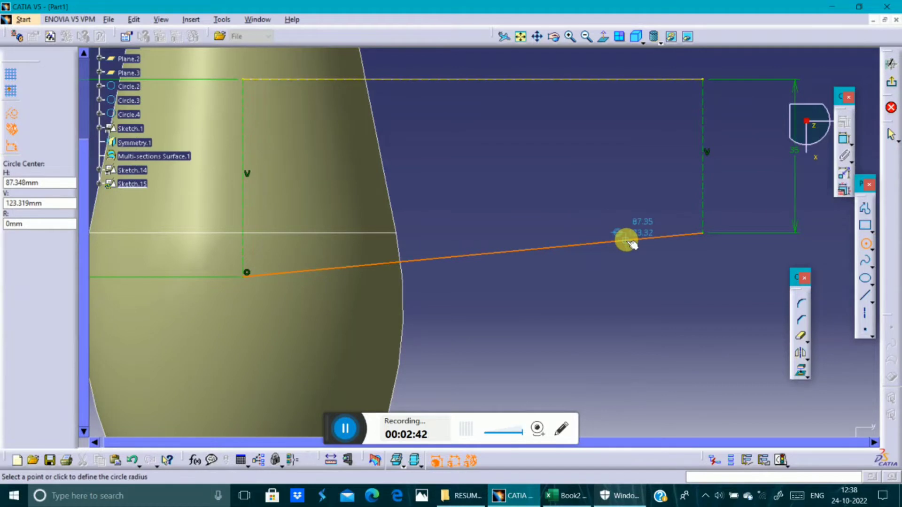
{"action": "left_click", "coordinate": [626, 240]}
{"action": "left_click", "coordinate": [626, 266]}
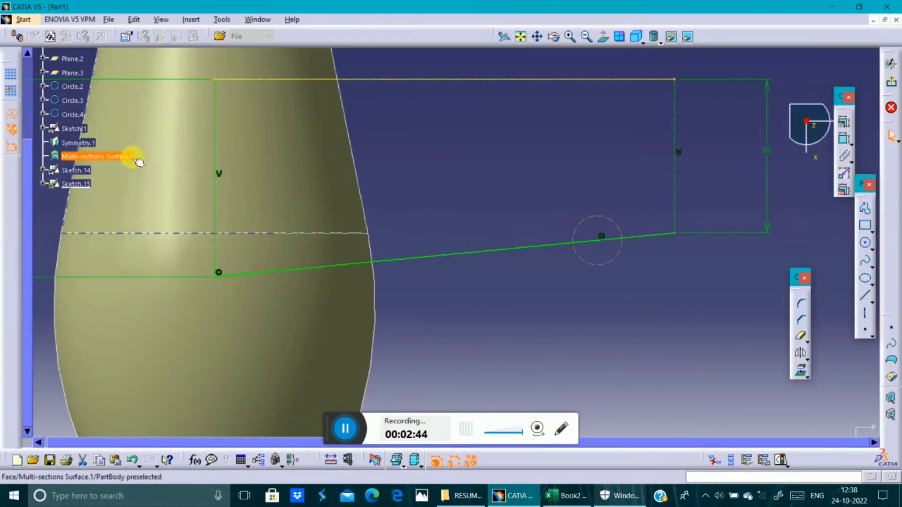
{"action": "left_click", "coordinate": [12, 113]}
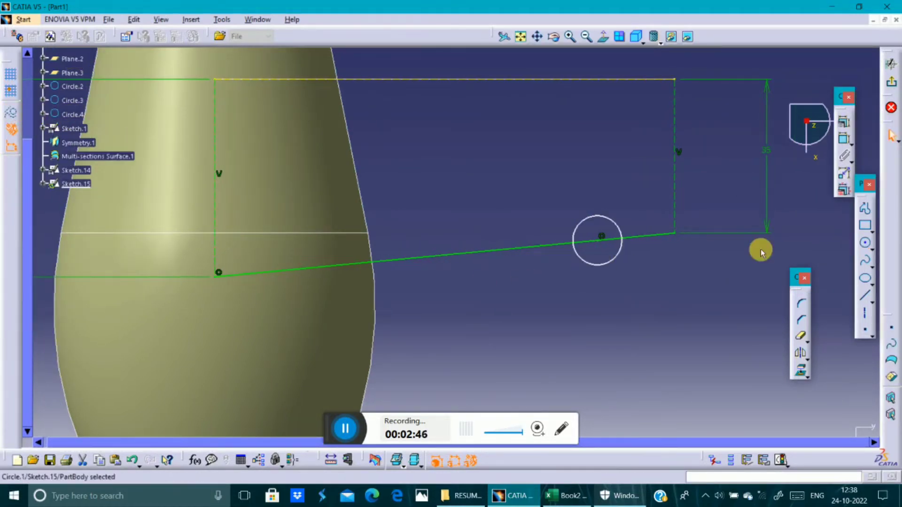
Draw a larger circle centred on the slanted line nearer the body, and a small circle above the line between the two circles
{"action": "left_click", "coordinate": [865, 243]}
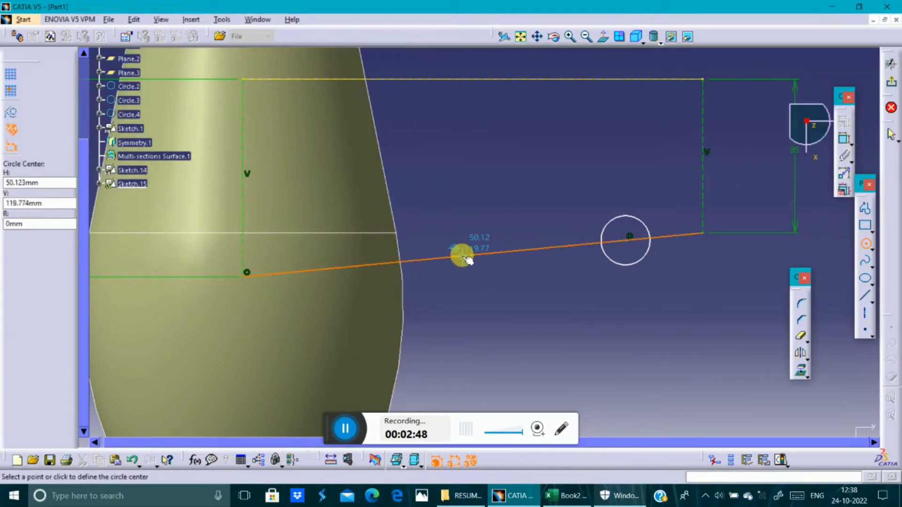
{"action": "left_click", "coordinate": [465, 256]}
{"action": "left_click", "coordinate": [480, 292]}
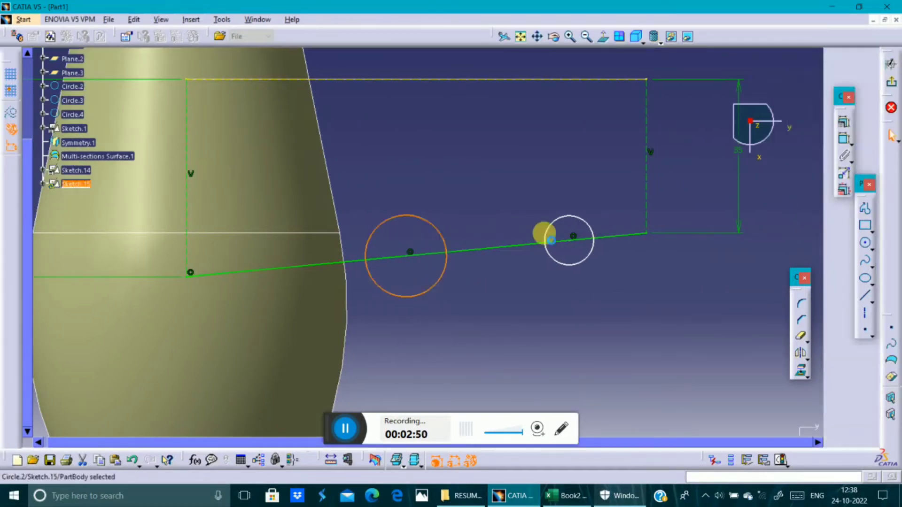
{"action": "left_click", "coordinate": [863, 245]}
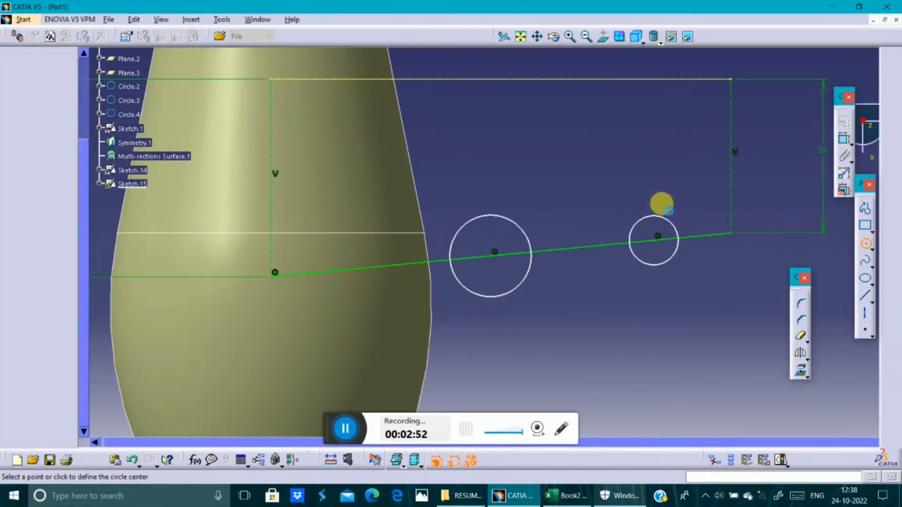
{"action": "left_click", "coordinate": [544, 201]}
Set the small upper circle's radius to 4.5 mm and add a radius dimension to the outer circle
{"action": "left_click", "coordinate": [837, 140]}
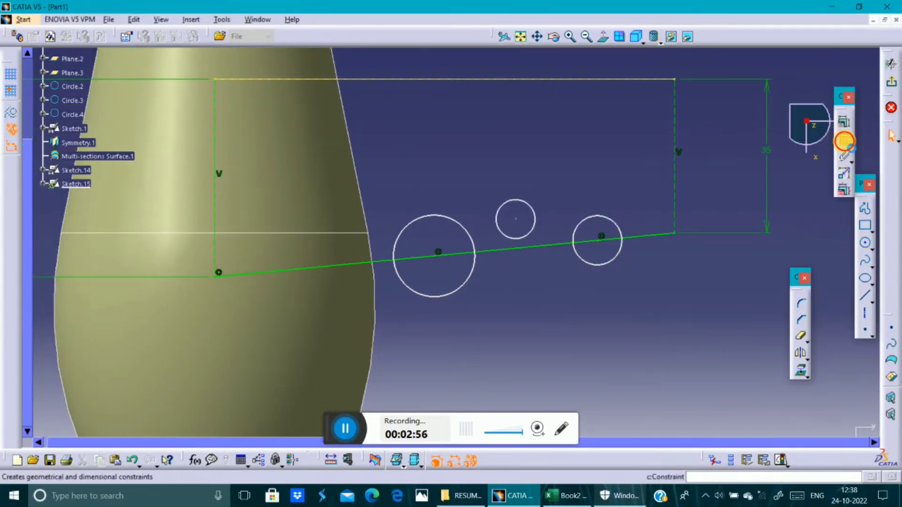
{"action": "double_click", "coordinate": [538, 191]}
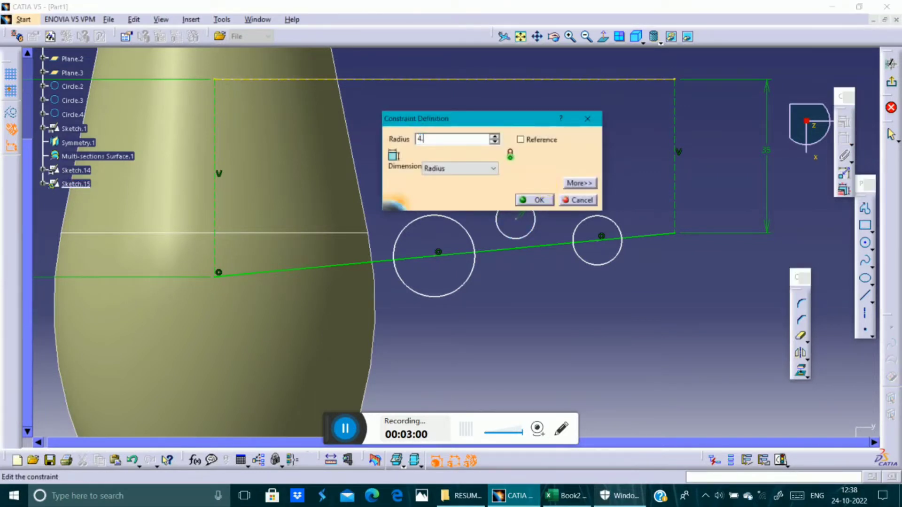
{"action": "left_click", "coordinate": [538, 199]}
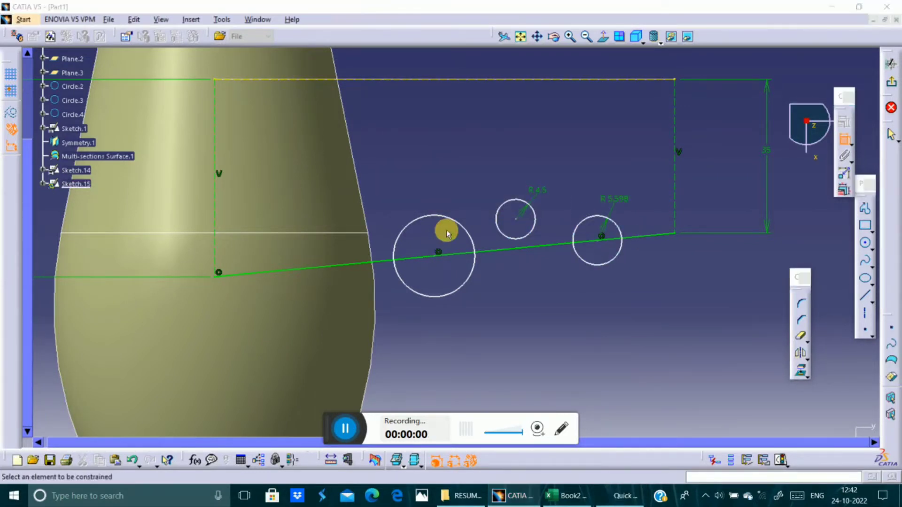
Dimension the largest circle's radius as 9 mm
{"action": "left_click", "coordinate": [460, 221]}
{"action": "left_click", "coordinate": [467, 197]}
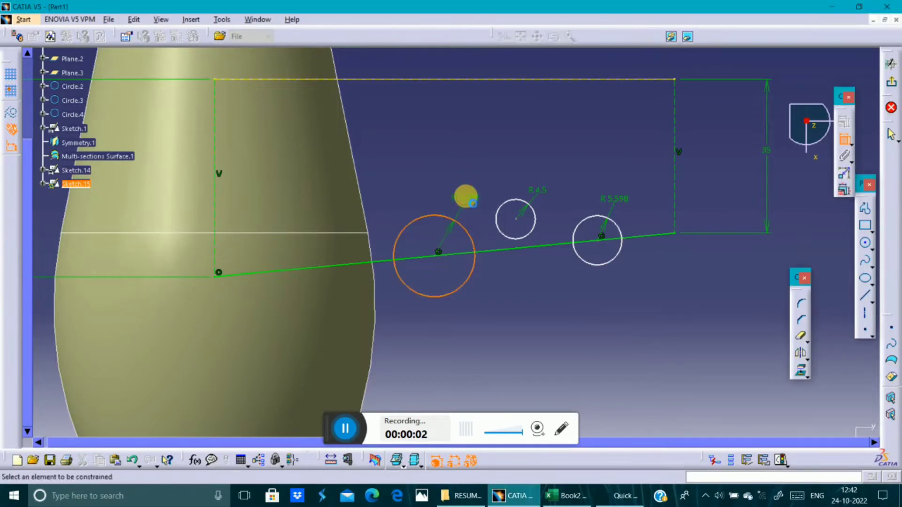
{"action": "double_click", "coordinate": [470, 200]}
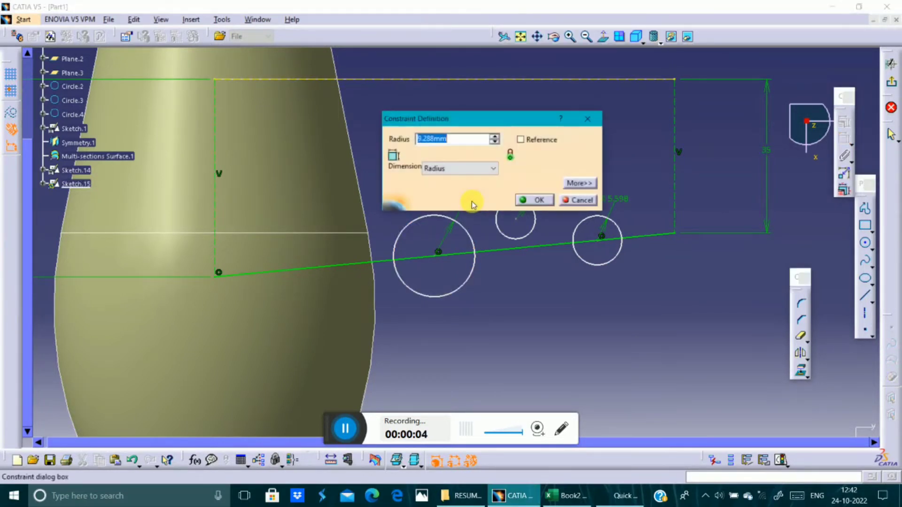
{"action": "left_click", "coordinate": [538, 200]}
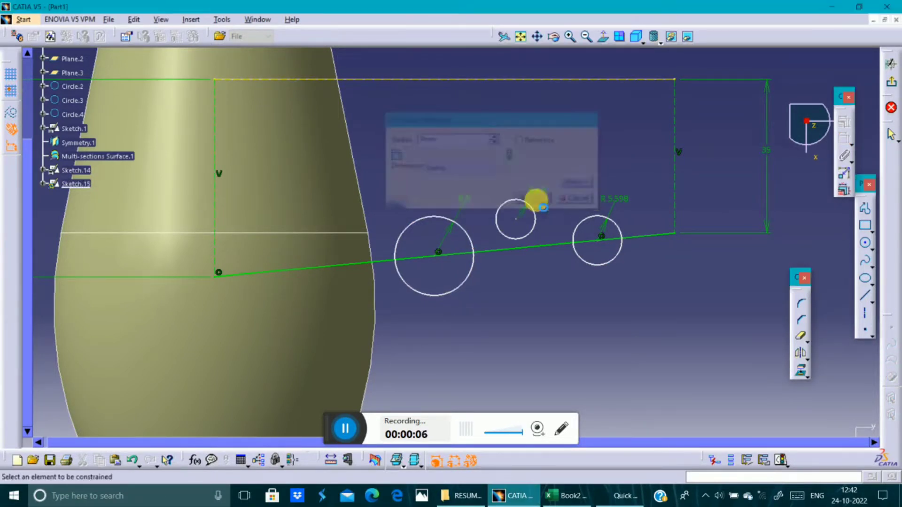
Move the outer and largest circles closer together along the slanted line
{"action": "left_click", "coordinate": [579, 253]}
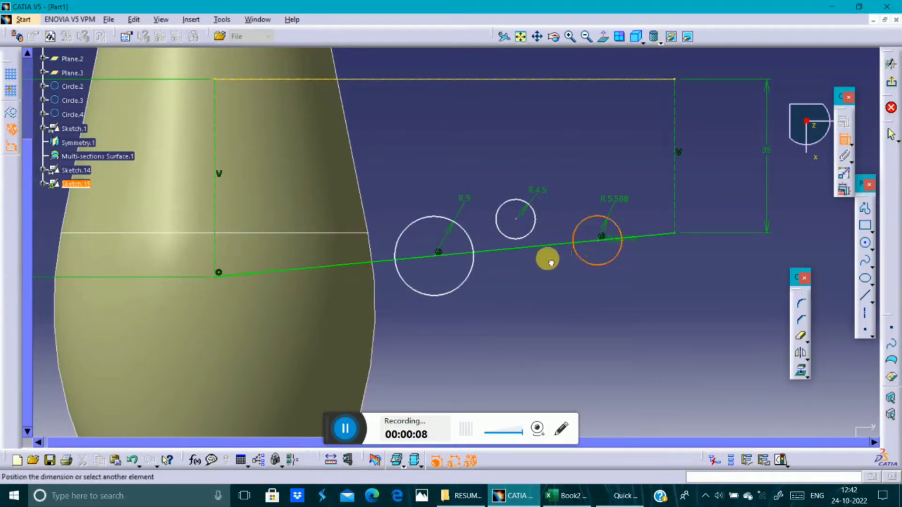
{"action": "left_click", "coordinate": [844, 143]}
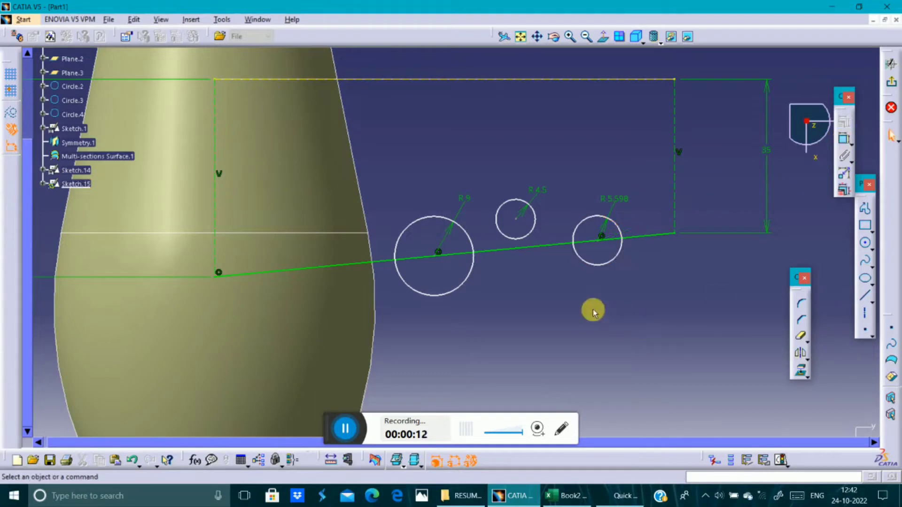
{"action": "left_click_drag", "start_coordinate": [592, 267], "coordinate": [561, 269]}
{"action": "left_click_drag", "start_coordinate": [476, 272], "coordinate": [503, 269]}
{"action": "mouse_move", "coordinate": [535, 283]}
{"action": "middle_mouse_down", "text": "ctrl"}
{"action": "mouse_move", "coordinate": [512, 242]}
{"action": "mouse_move", "coordinate": [564, 217]}
{"action": "middle_mouse_up", "text": "ctrl"}
{"action": "left_click_drag", "start_coordinate": [850, 143], "coordinate": [857, 149]}
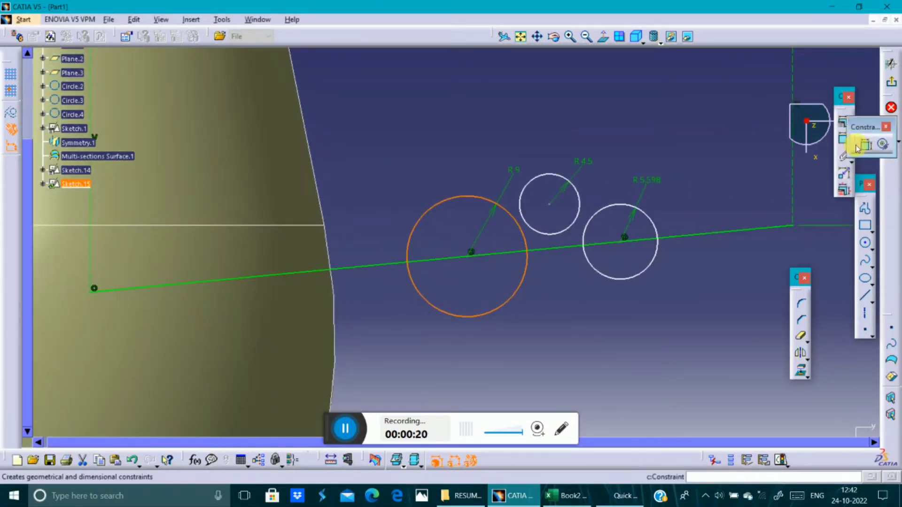
{"action": "left_click", "coordinate": [613, 237]}
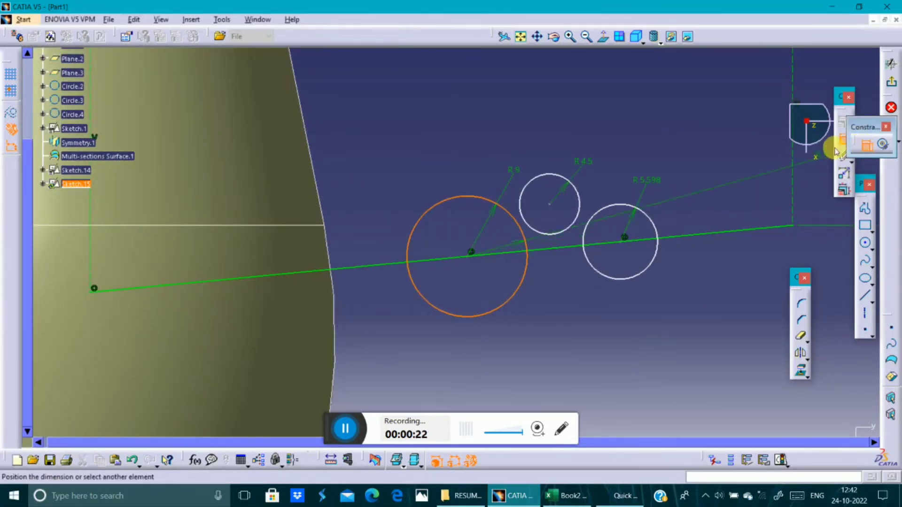
{"action": "left_click", "coordinate": [866, 144]}
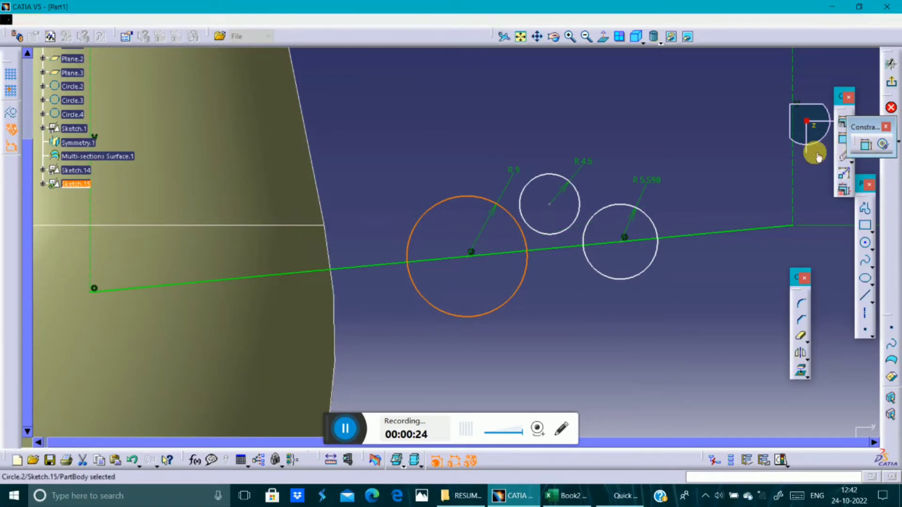
{"action": "left_click", "coordinate": [816, 153]}
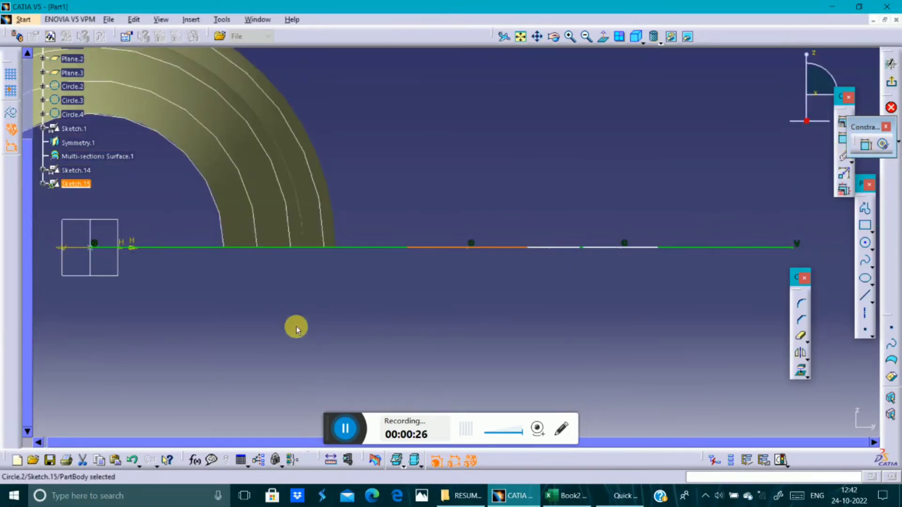
{"action": "left_click", "coordinate": [712, 160]}
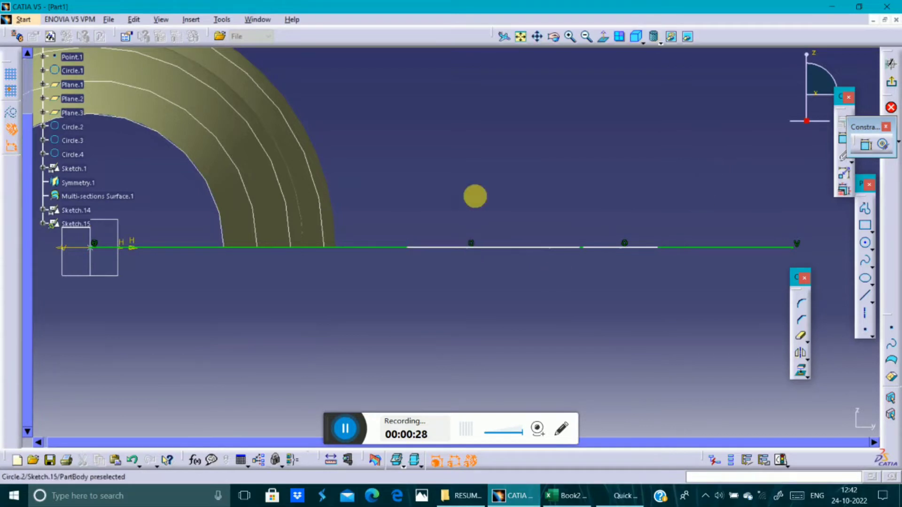
{"action": "mouse_move", "coordinate": [458, 180]}
{"action": "middle_mouse_down"}
{"action": "mouse_move", "coordinate": [668, 185]}
{"action": "mouse_move", "coordinate": [480, 250]}
{"action": "middle_mouse_up"}
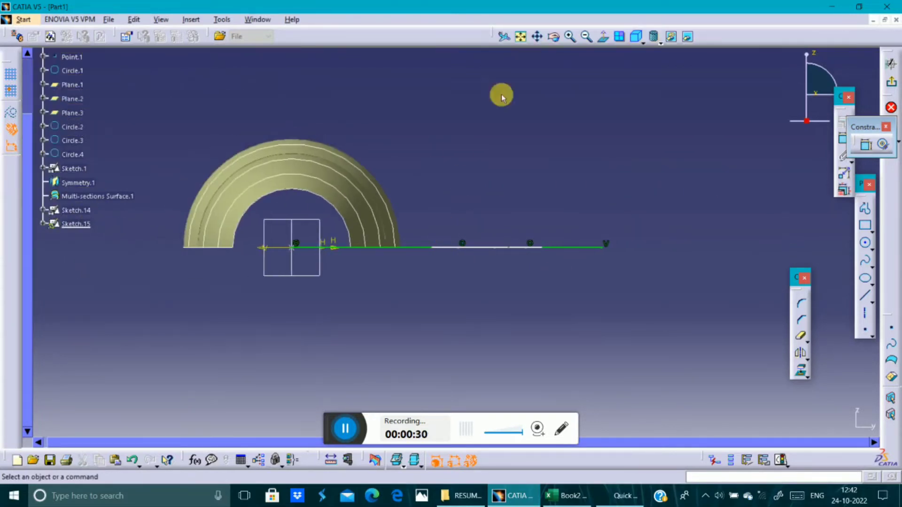
{"action": "middle_click_drag", "start_coordinate": [562, 186], "coordinate": [534, 357]}
{"action": "left_click", "coordinate": [603, 37]}
{"action": "middle_click_drag", "start_coordinate": [544, 302], "coordinate": [527, 221], "text": "ctrl"}
{"action": "left_click", "coordinate": [713, 194]}
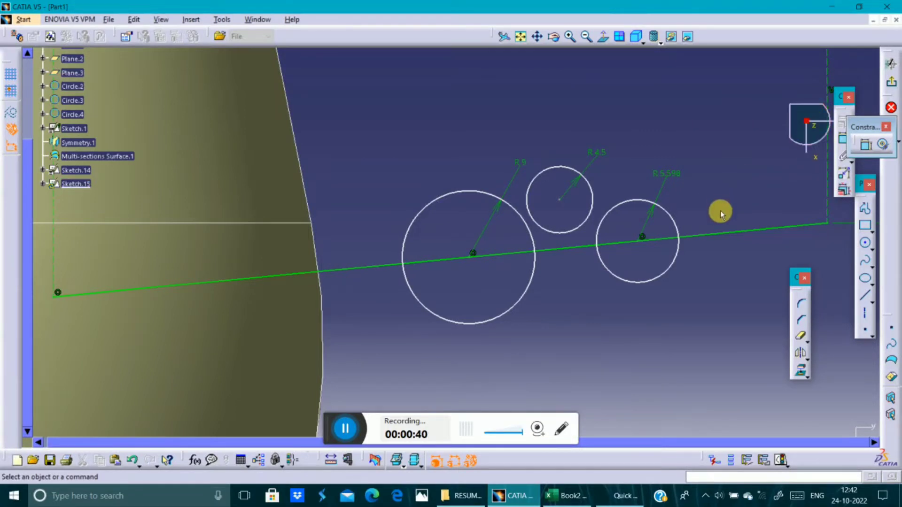
{"action": "middle_click_drag", "start_coordinate": [721, 210], "coordinate": [719, 232], "text": "ctrl"}
{"action": "left_click", "coordinate": [345, 428]}
{"action": "left_click", "coordinate": [312, 429]}
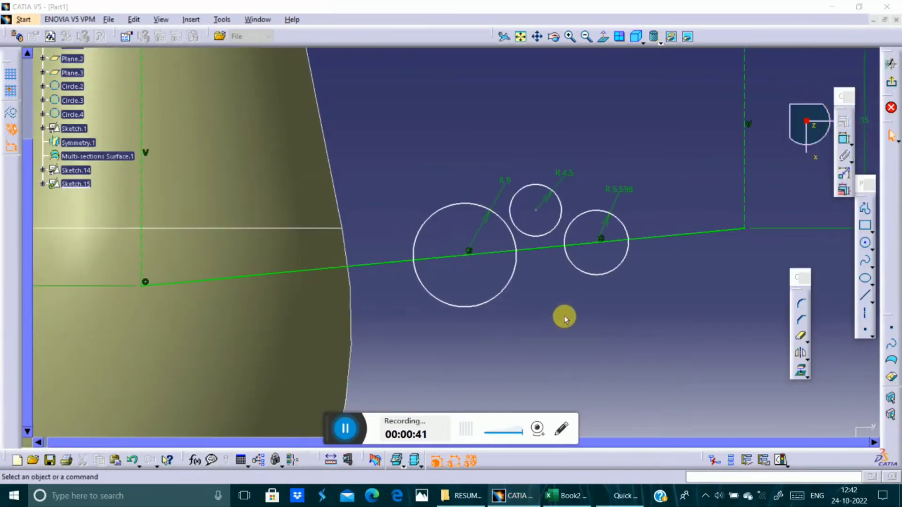
Make the small upper circle tangent to the outer circle
{"action": "middle_click_drag", "start_coordinate": [568, 307], "coordinate": [558, 268], "text": "ctrl"}
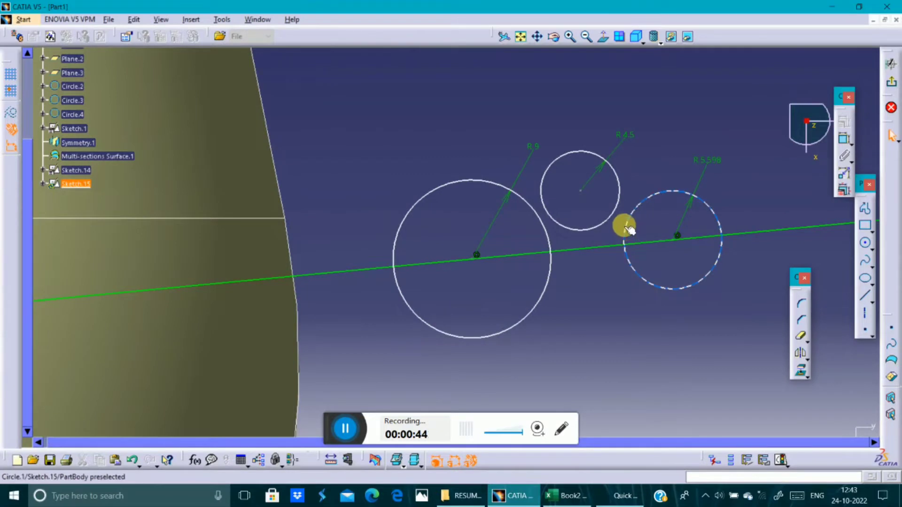
{"action": "left_click", "coordinate": [635, 208]}
{"action": "left_click", "coordinate": [612, 208], "text": "ctrl"}
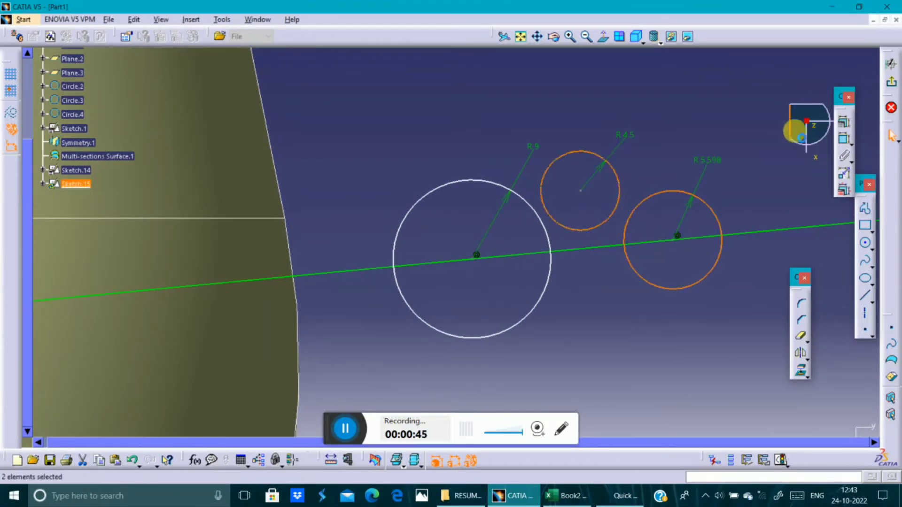
{"action": "left_click", "coordinate": [844, 123]}
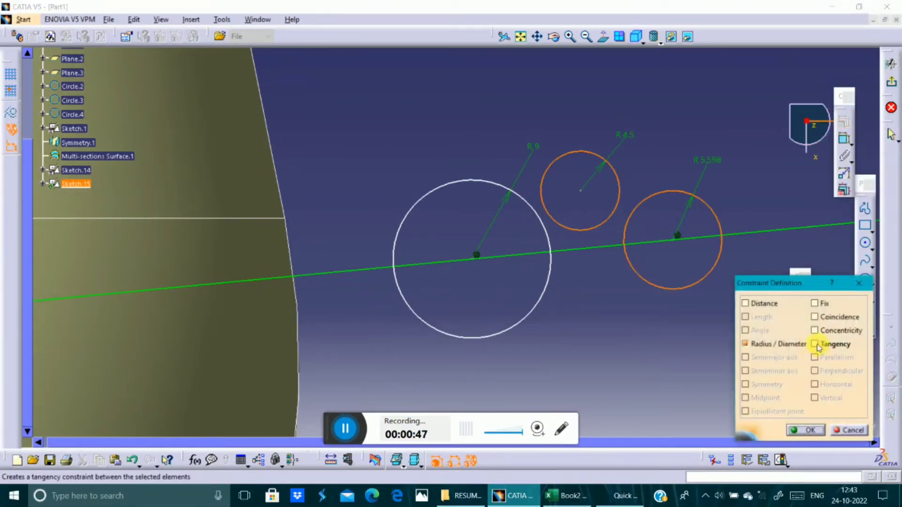
{"action": "left_click", "coordinate": [815, 345]}
{"action": "left_click", "coordinate": [803, 430]}
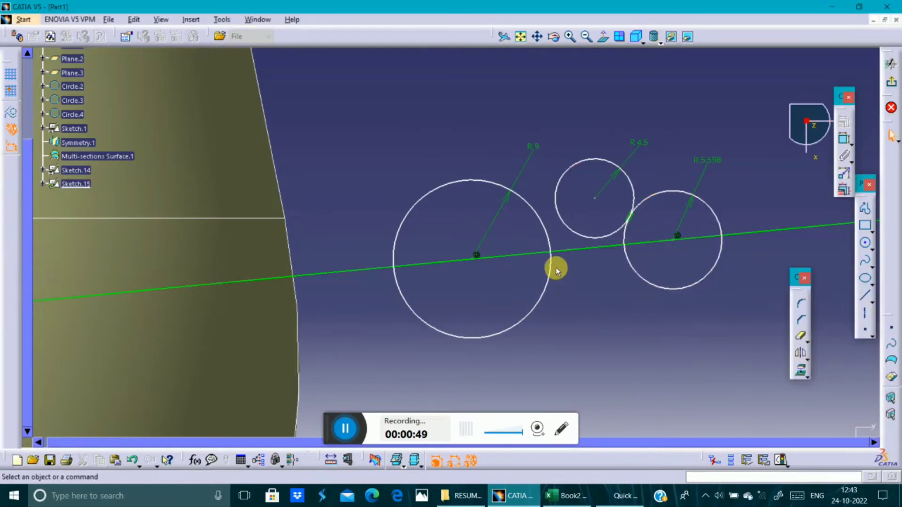
Move the 9 mm circle closer to the small upper circle and make the two tangent
{"action": "left_click_drag", "start_coordinate": [548, 266], "coordinate": [564, 272]}
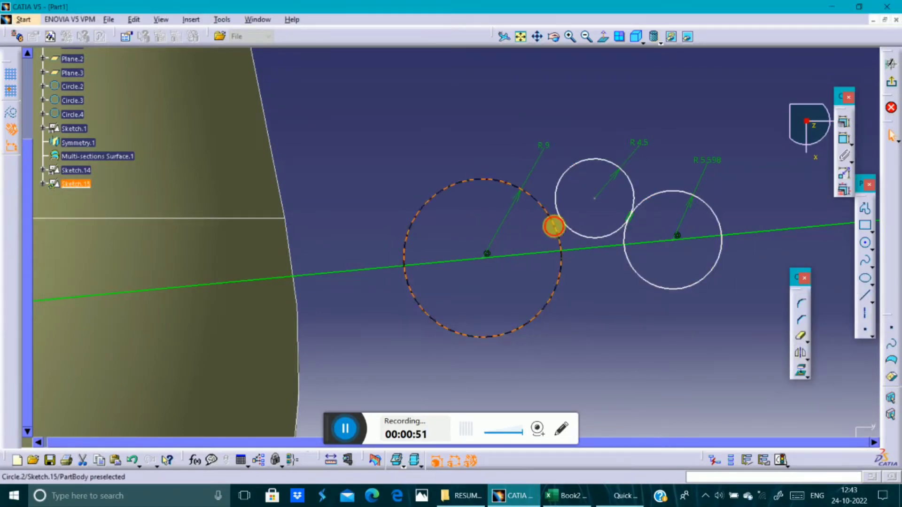
{"action": "left_click", "coordinate": [566, 222], "text": "ctrl"}
{"action": "left_click", "coordinate": [844, 121]}
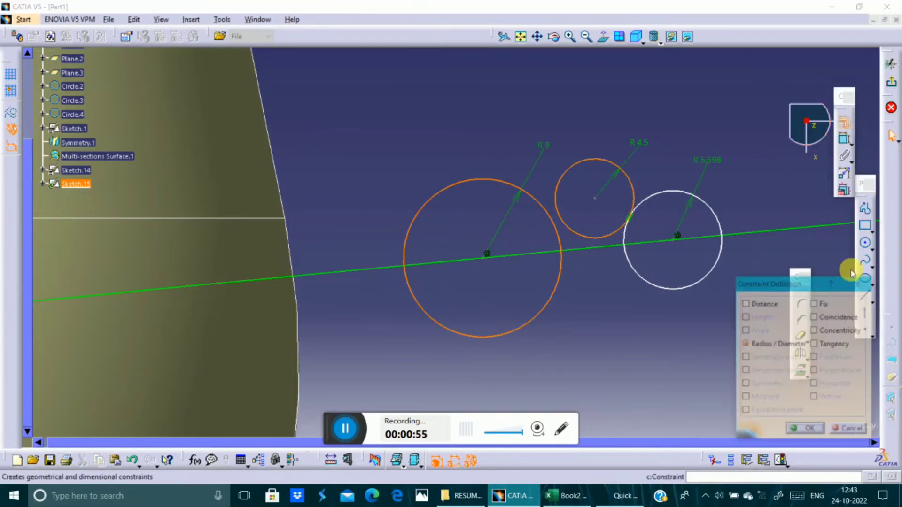
{"action": "left_click", "coordinate": [815, 344]}
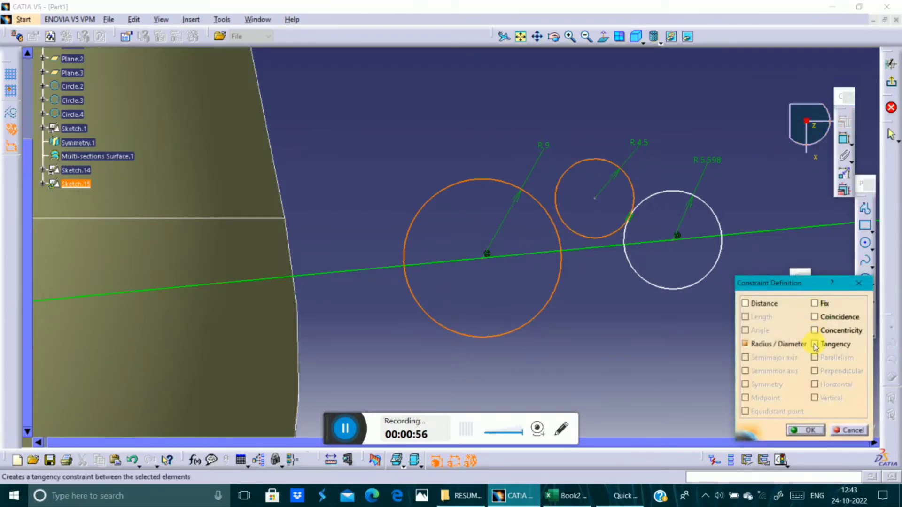
{"action": "left_click", "coordinate": [805, 429]}
Make the small upper circle tangent to the slanted line
{"action": "left_click", "coordinate": [606, 236]}
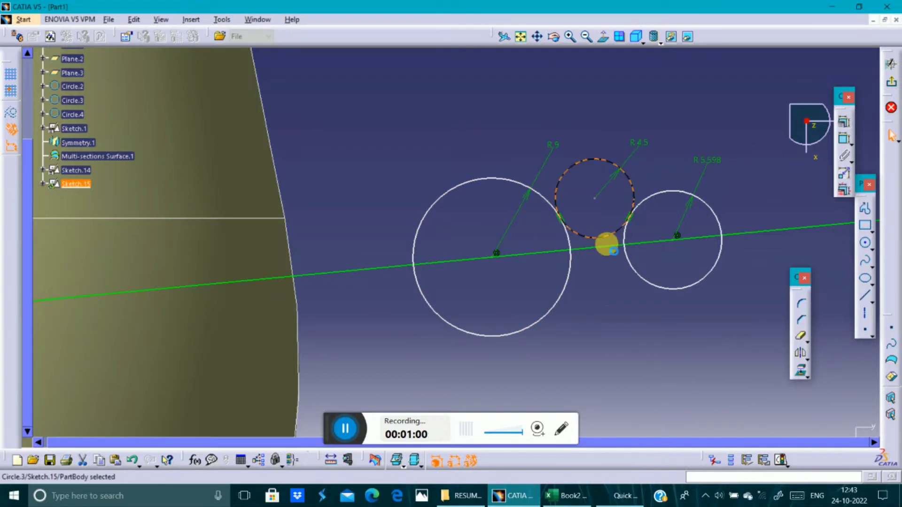
{"action": "left_click", "coordinate": [600, 244], "text": "ctrl"}
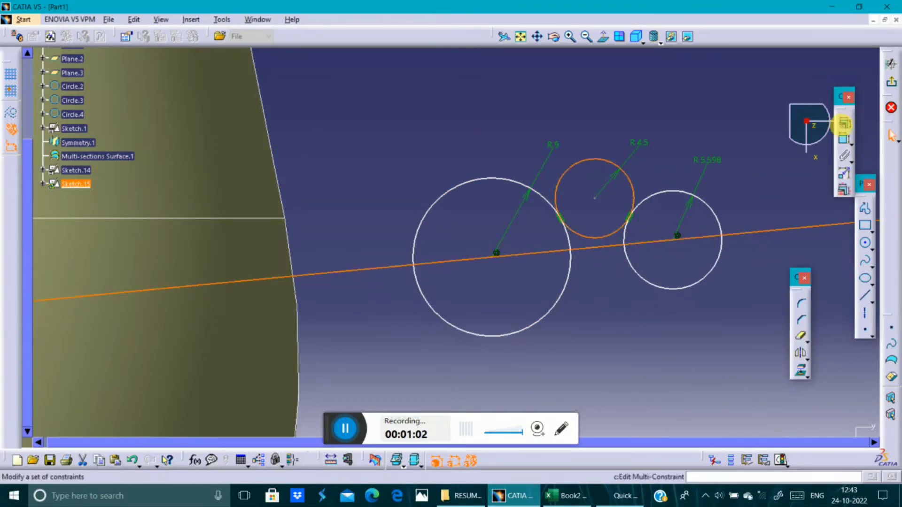
{"action": "left_click", "coordinate": [844, 121]}
{"action": "left_click", "coordinate": [815, 344]}
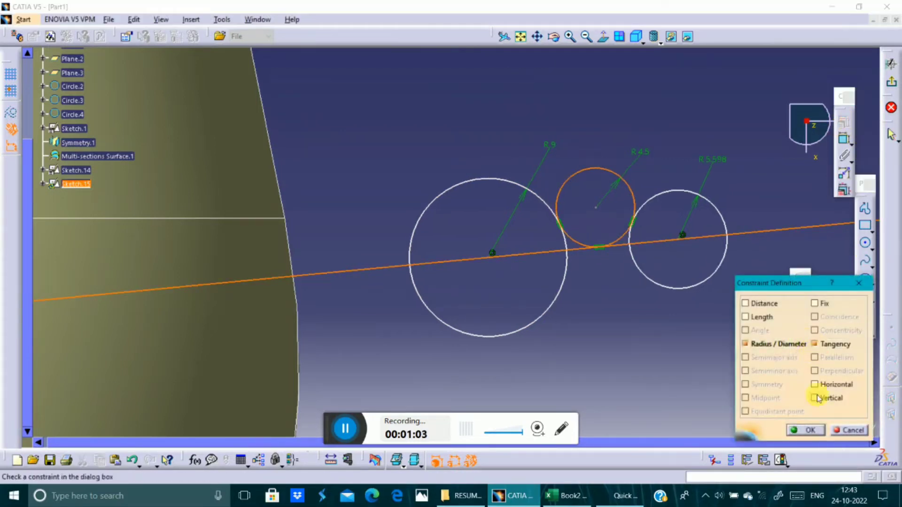
{"action": "left_click", "coordinate": [807, 430]}
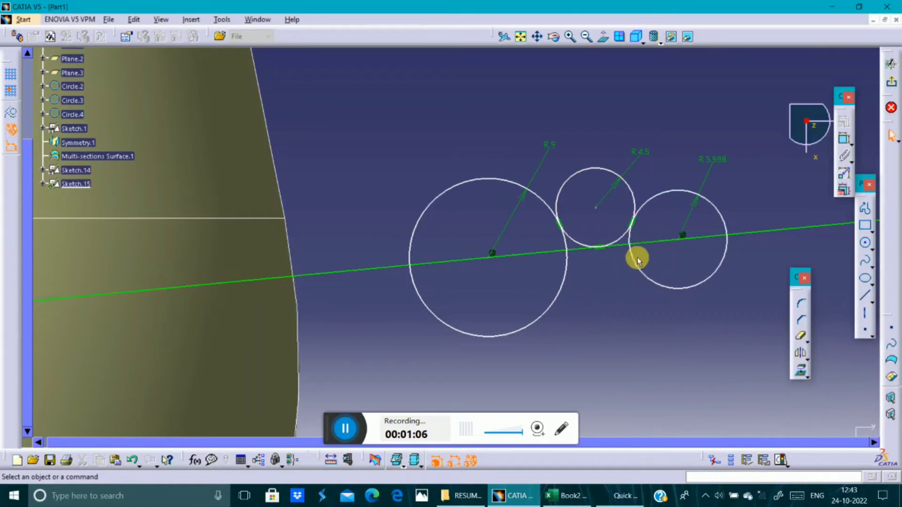
Trim the slanted line inside the largest circle, and add a 7 mm corner between the outer circle and the line's outer end
{"action": "left_click", "coordinate": [808, 322]}
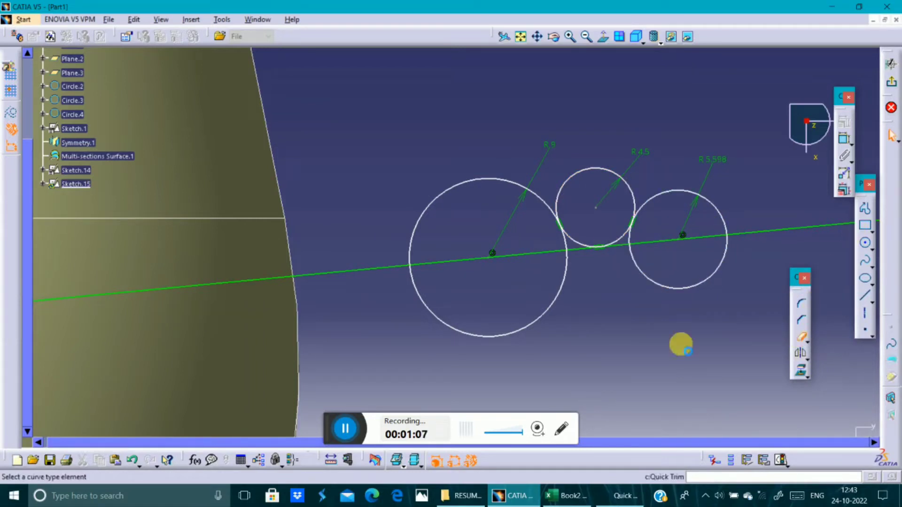
{"action": "left_click", "coordinate": [533, 252]}
{"action": "left_click", "coordinate": [803, 305]}
{"action": "left_click", "coordinate": [731, 226]}
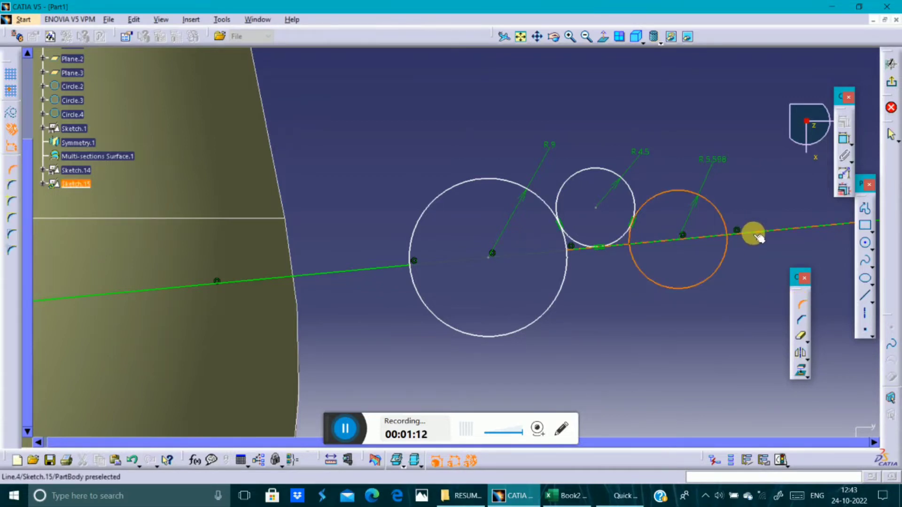
{"action": "left_click", "coordinate": [758, 235]}
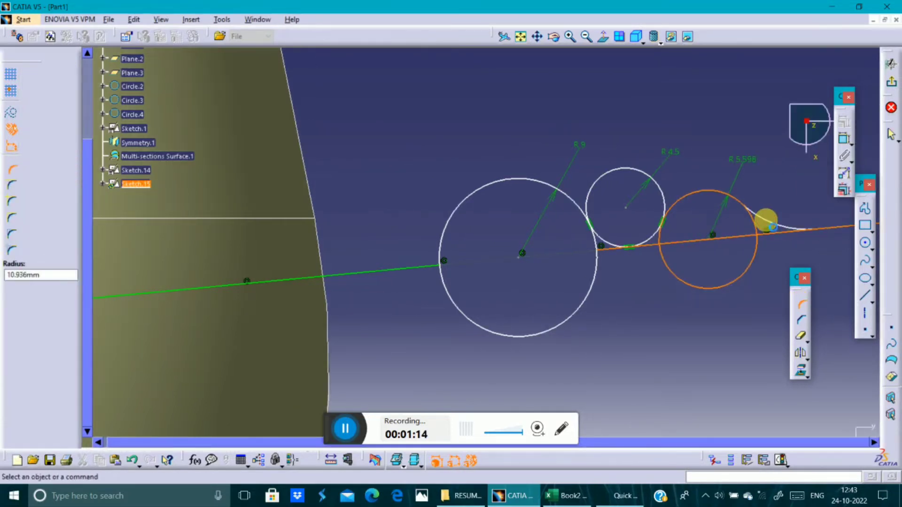
{"action": "left_click", "coordinate": [766, 220]}
{"action": "double_click", "coordinate": [760, 215]}
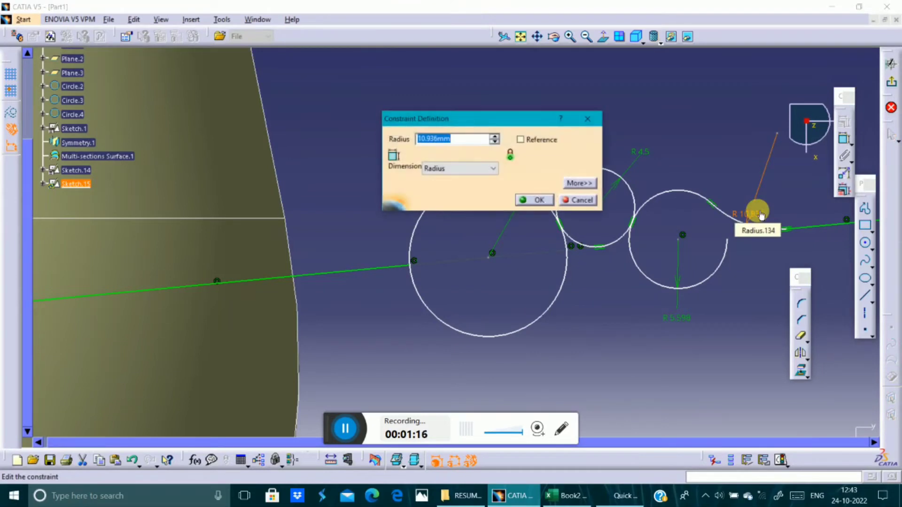
{"action": "left_click", "coordinate": [536, 200]}
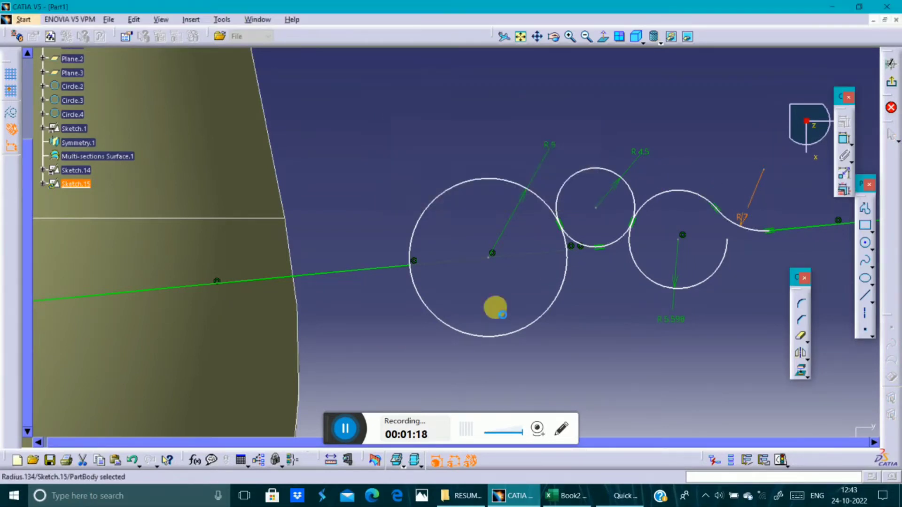
Add a corner between the largest circle and the slanted line on the body side, with a 7 mm radius
{"action": "left_click", "coordinate": [802, 304]}
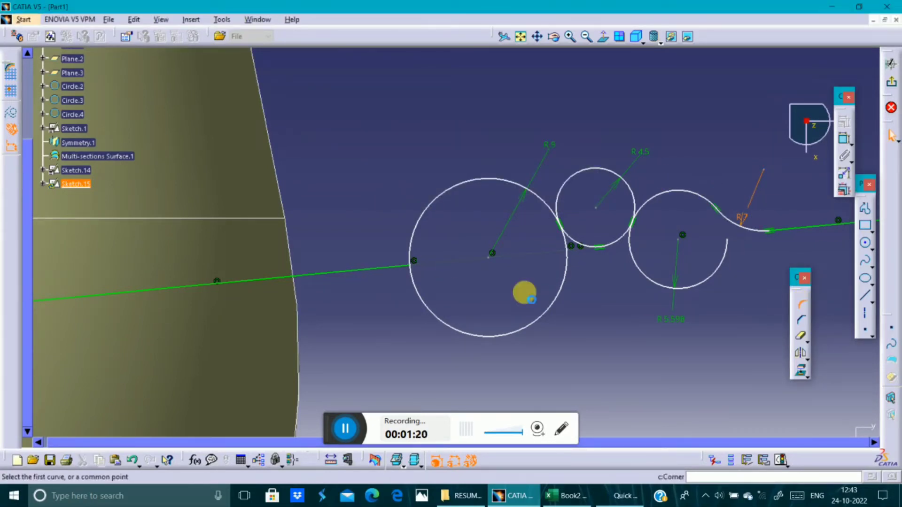
{"action": "left_click", "coordinate": [415, 241]}
{"action": "left_click", "coordinate": [395, 265]}
{"action": "left_click", "coordinate": [417, 254]}
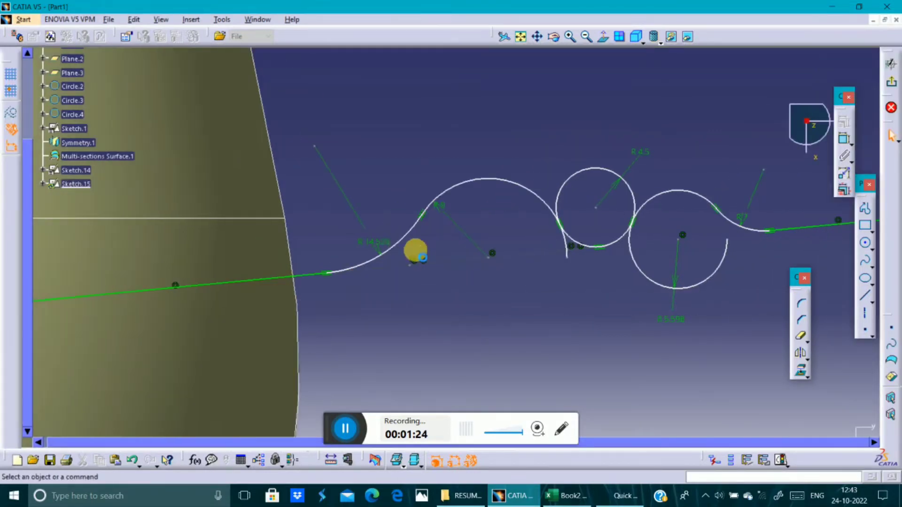
{"action": "double_click", "coordinate": [381, 243]}
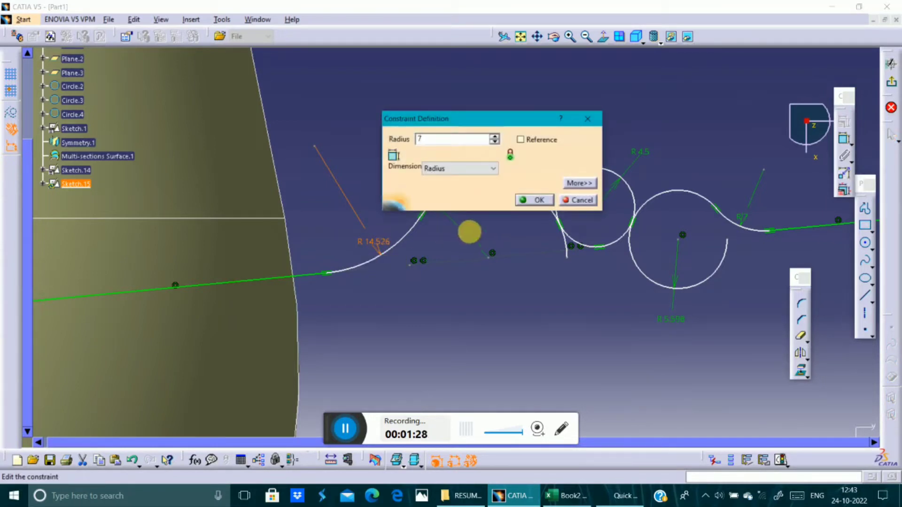
{"action": "left_click", "coordinate": [536, 199]}
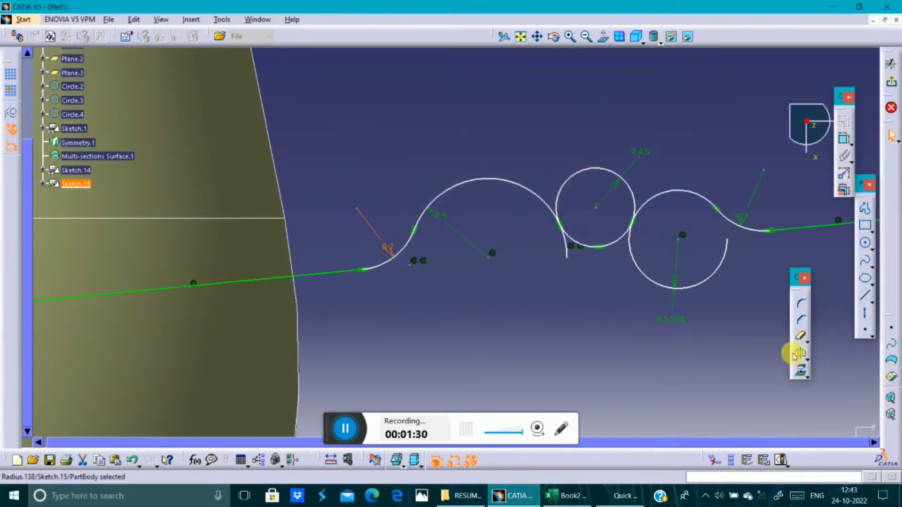
Quick Trim the outer circle's lower arc, the largest circle's leftover tail and the small circle's upper arc to leave one continuous wavy profile
{"action": "left_click", "coordinate": [807, 342]}
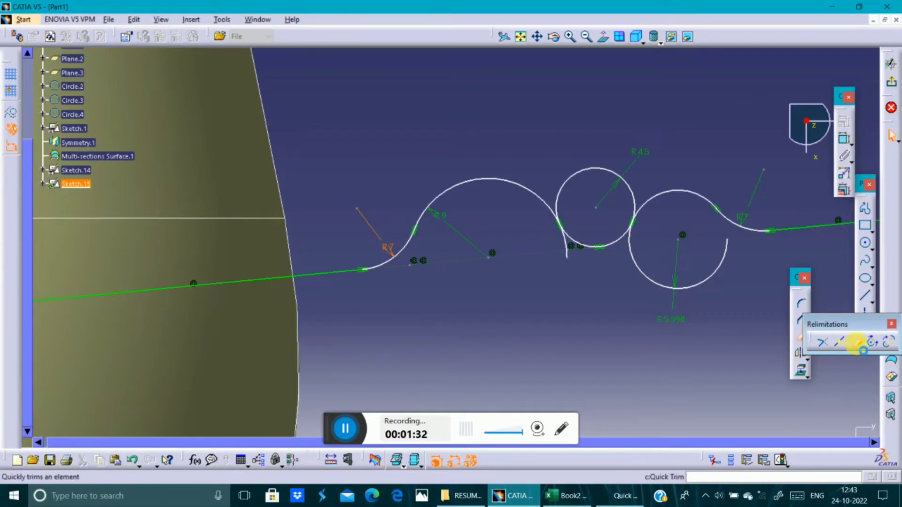
{"action": "left_click", "coordinate": [858, 343]}
{"action": "left_click", "coordinate": [683, 287]}
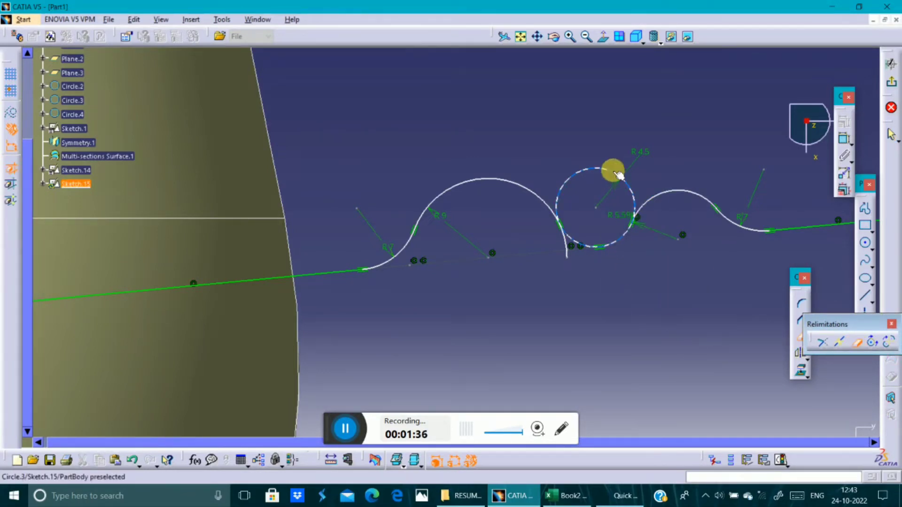
{"action": "left_click", "coordinate": [566, 249]}
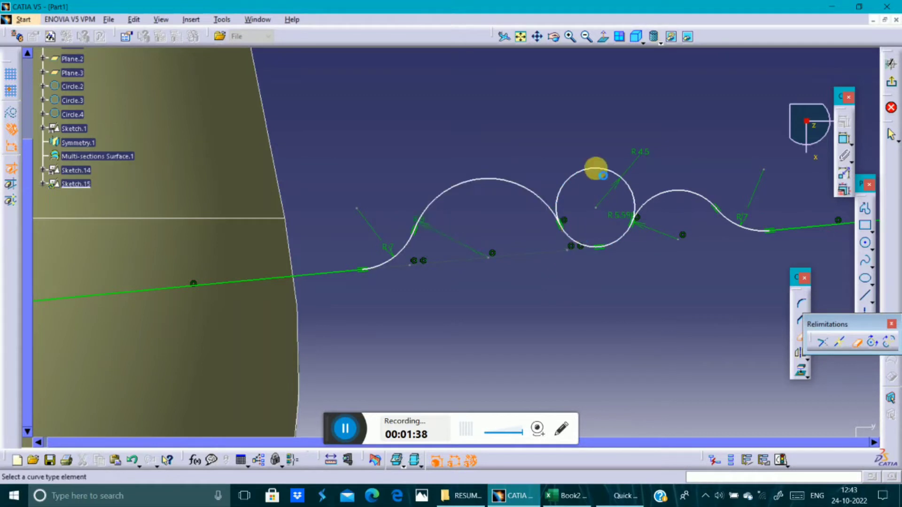
{"action": "left_click", "coordinate": [600, 170]}
{"action": "mouse_move", "coordinate": [627, 301]}
{"action": "middle_mouse_down"}
{"action": "mouse_move", "coordinate": [638, 351]}
{"action": "mouse_move", "coordinate": [624, 270]}
{"action": "middle_mouse_up"}
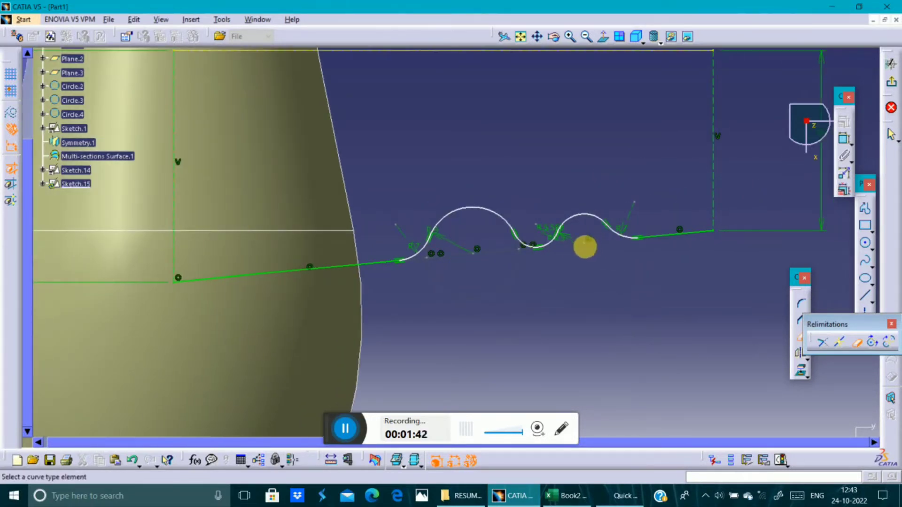
{"action": "left_click", "coordinate": [839, 342]}
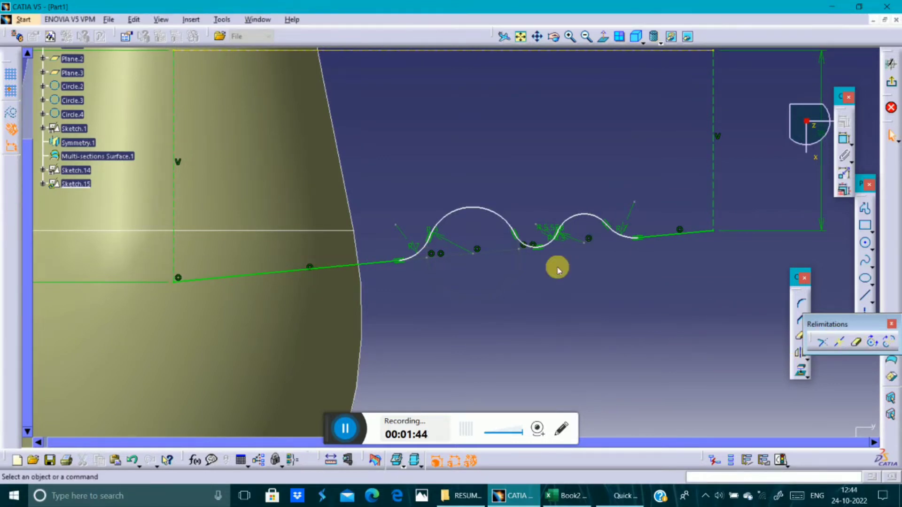
Dimension the horizontal distance from the outer arc's centre to the outer vertical construction line, placed below the profile
{"action": "left_click", "coordinate": [588, 242]}
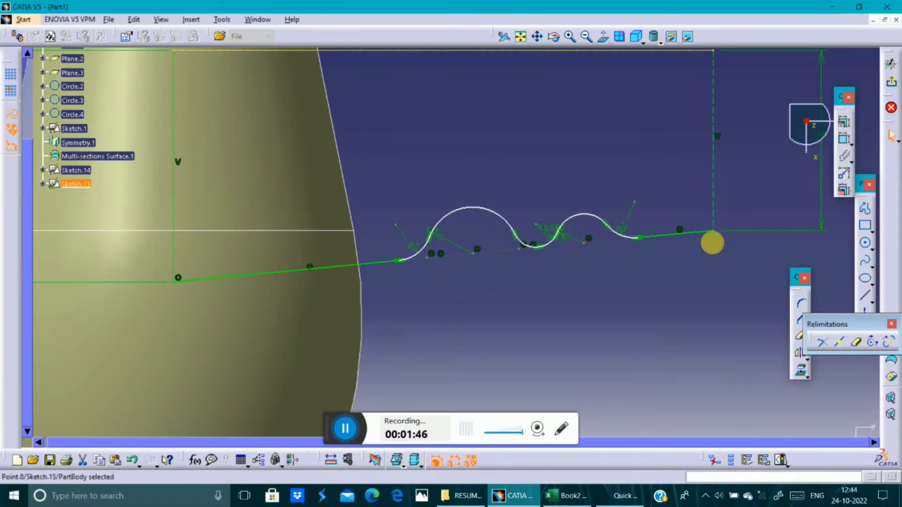
{"action": "left_click", "coordinate": [844, 138]}
{"action": "left_click", "coordinate": [645, 287]}
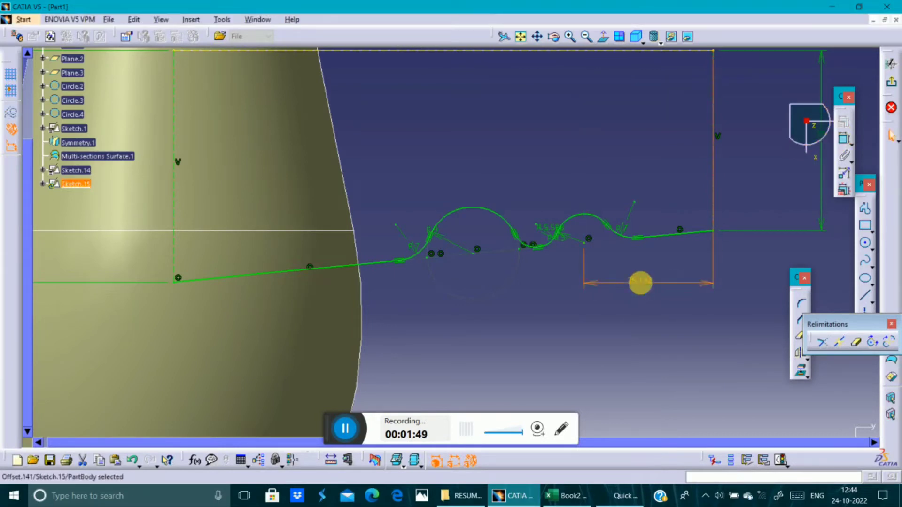
Set the horizontal distance from the outer arc's centre to the outer vertical construction line to 25 mm, and check the reference drawing in Excel
{"action": "double_click", "coordinate": [645, 286]}
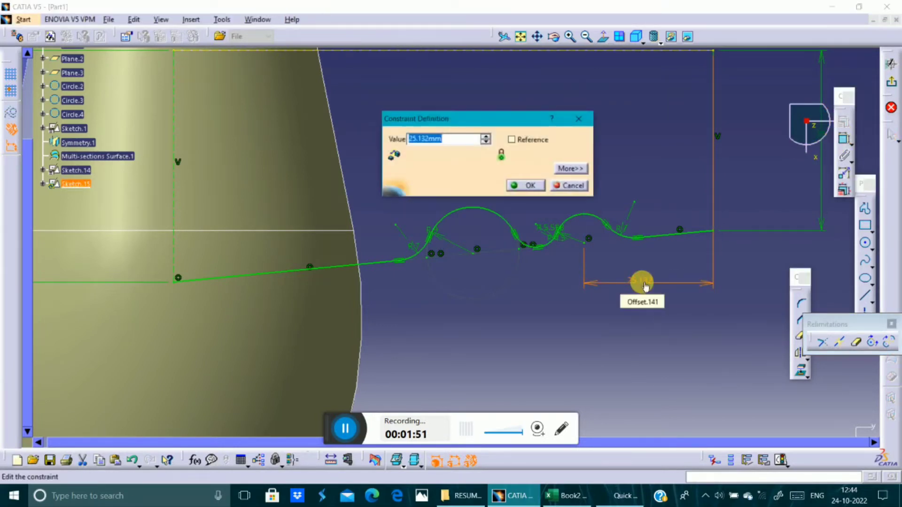
{"action": "left_click", "coordinate": [531, 186]}
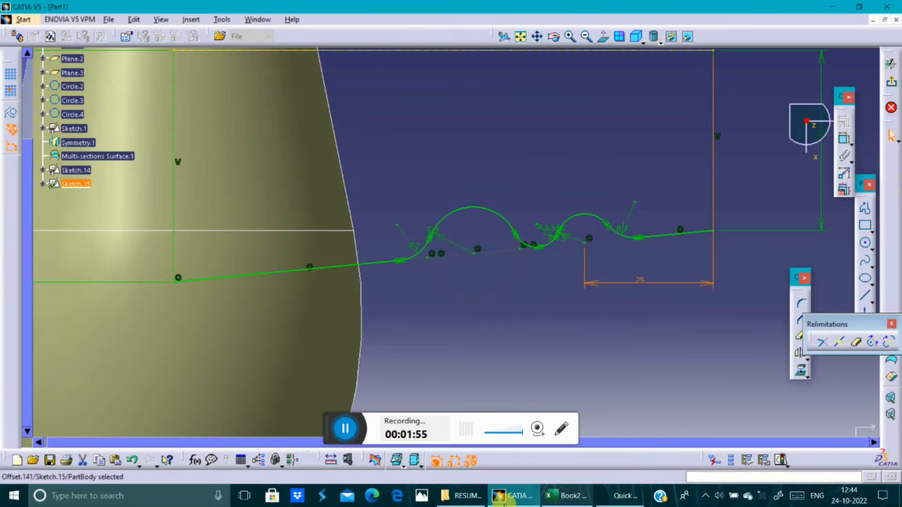
{"action": "left_click", "coordinate": [568, 496]}
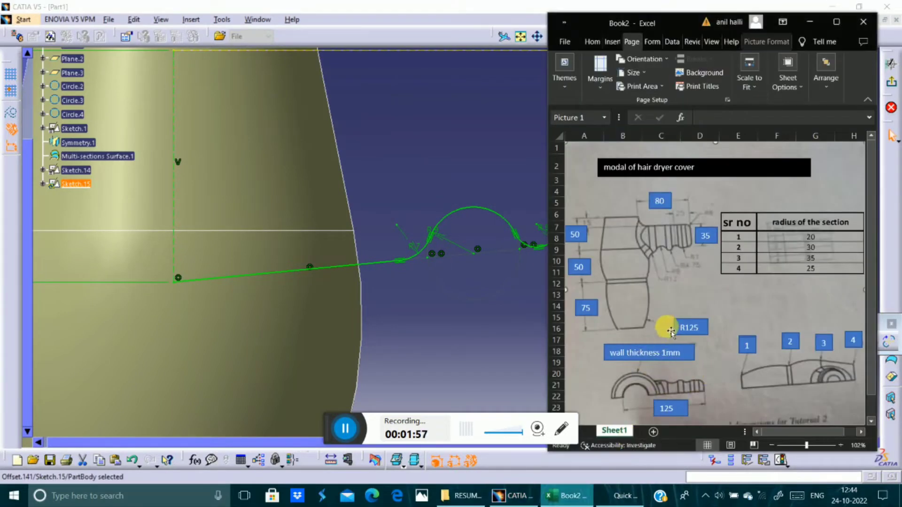
{"action": "left_click", "coordinate": [507, 391]}
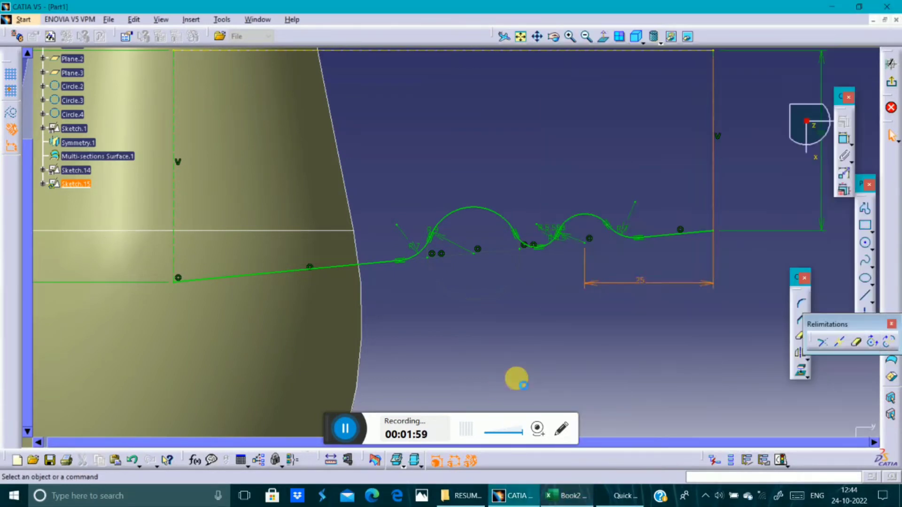
Exit the wavy profile sketch and return to the 3D part
{"action": "middle_click_drag", "start_coordinate": [511, 305], "coordinate": [523, 338], "text": "ctrl"}
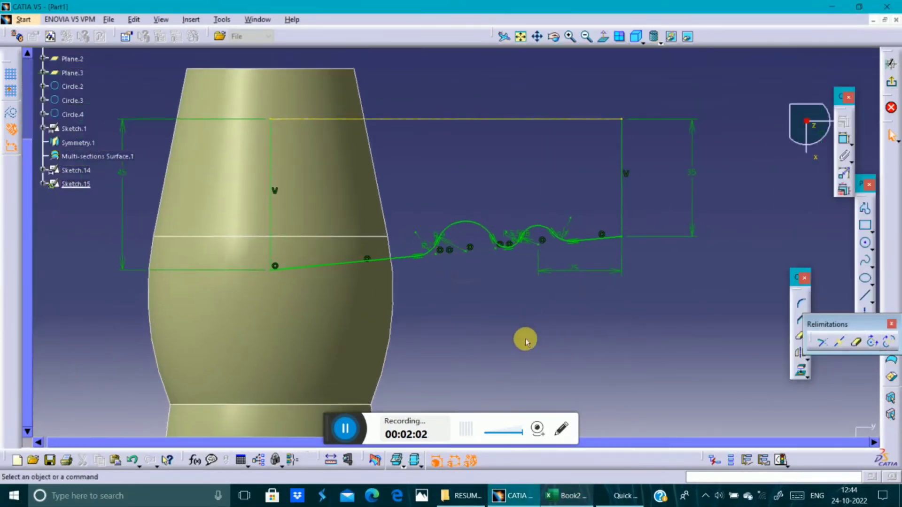
{"action": "left_click", "coordinate": [892, 86]}
{"action": "left_click", "coordinate": [616, 329]}
{"action": "mouse_move", "coordinate": [636, 317]}
{"action": "middle_mouse_down"}
{"action": "mouse_move", "coordinate": [525, 244]}
{"action": "mouse_move", "coordinate": [536, 270]}
{"action": "middle_mouse_up"}
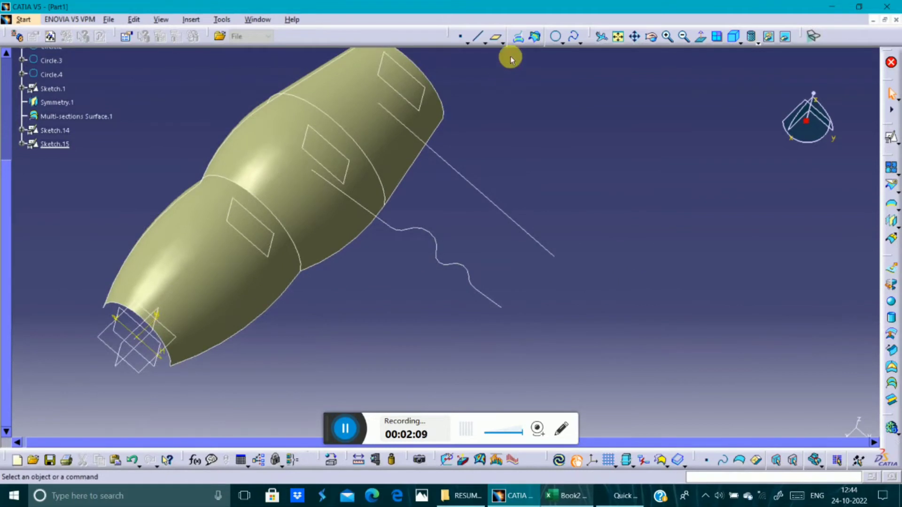
Create a two-points-and-radius arc of 17.5 mm on the zx plane, joining the outer ends of the straight line and the wavy profile
{"action": "left_click", "coordinate": [651, 36]}
{"action": "left_click_drag", "start_coordinate": [604, 284], "coordinate": [541, 268]}
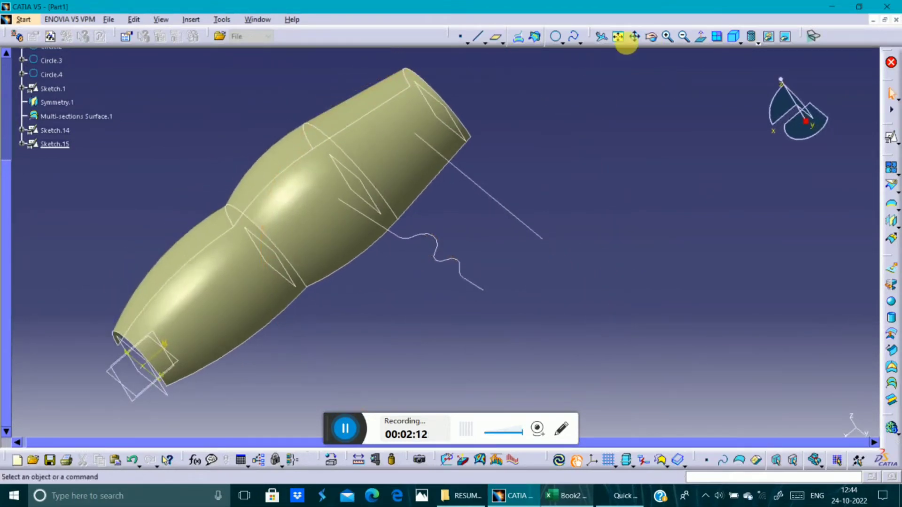
{"action": "left_click", "coordinate": [557, 37]}
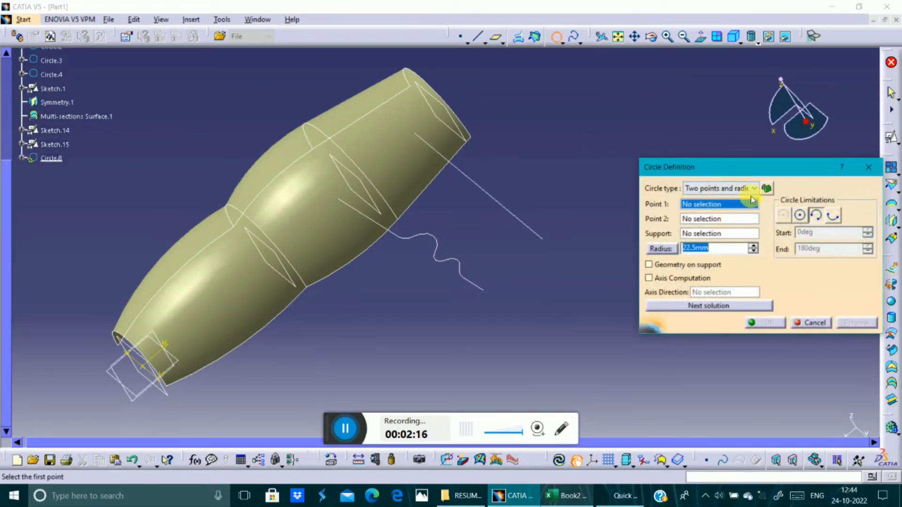
{"action": "left_click", "coordinate": [755, 189]}
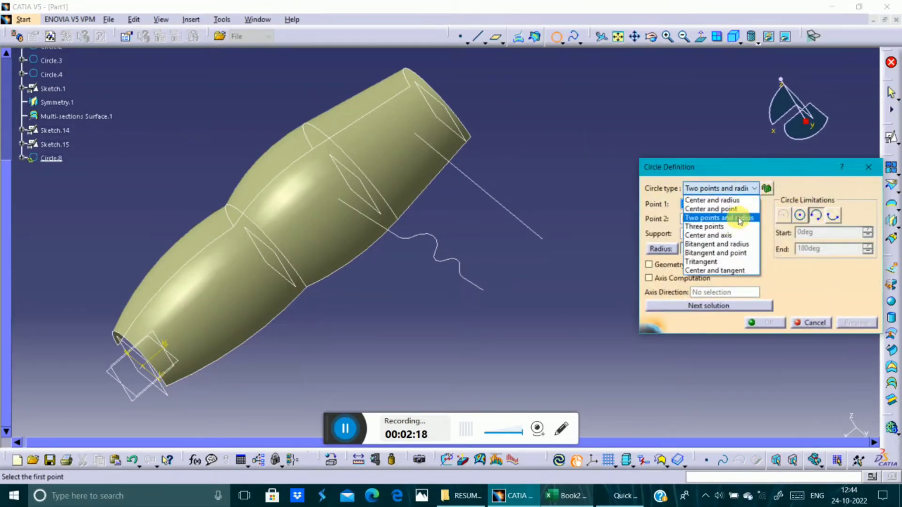
{"action": "left_click", "coordinate": [710, 221]}
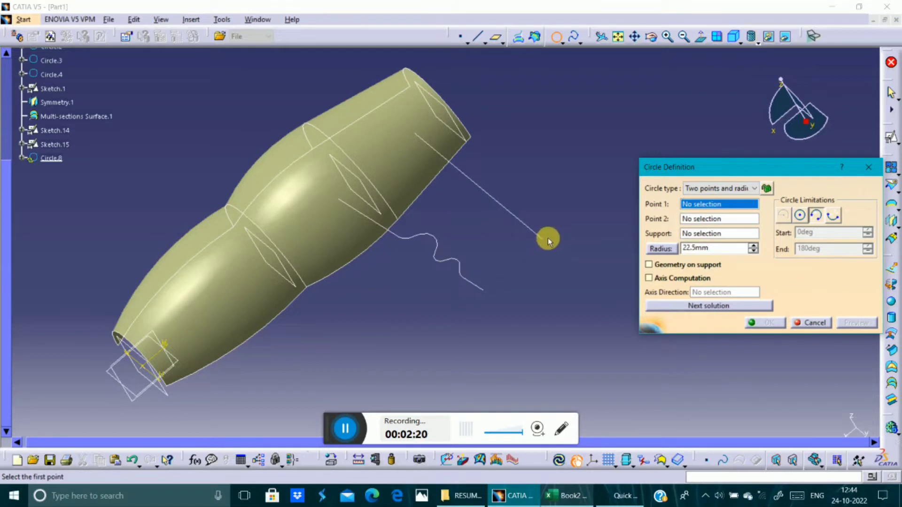
{"action": "left_click", "coordinate": [544, 239]}
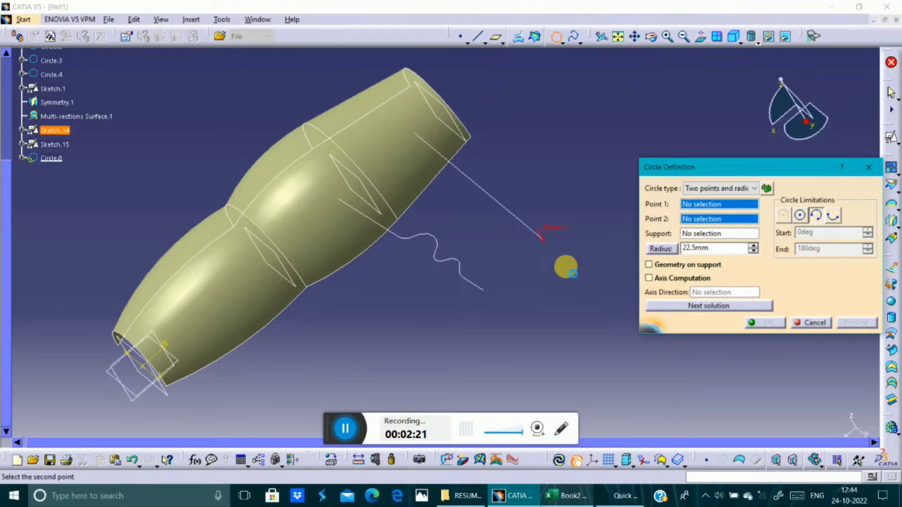
{"action": "left_click", "coordinate": [483, 290]}
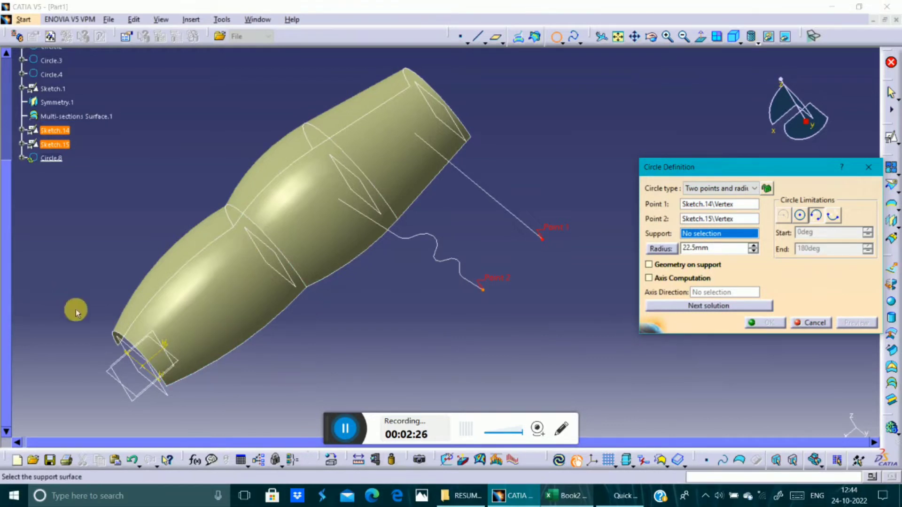
{"action": "left_click", "coordinate": [156, 349]}
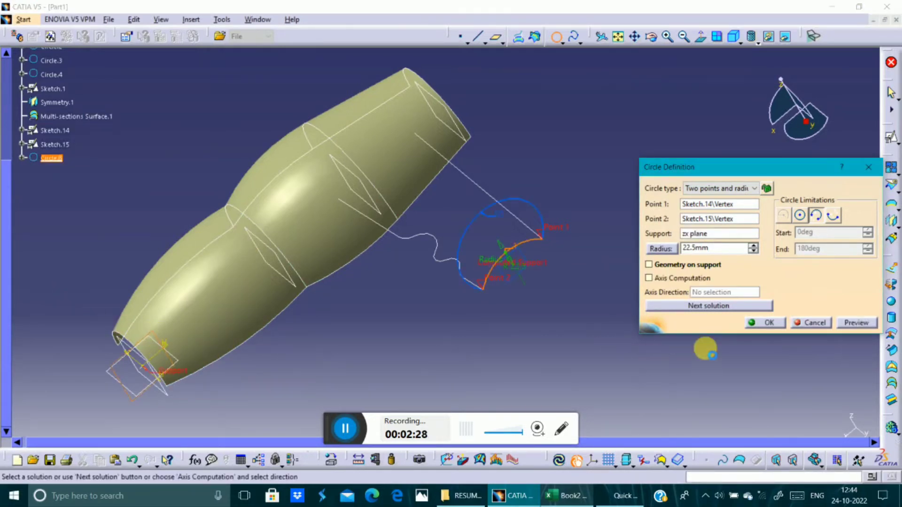
{"action": "left_click_drag", "start_coordinate": [715, 248], "coordinate": [618, 248]}
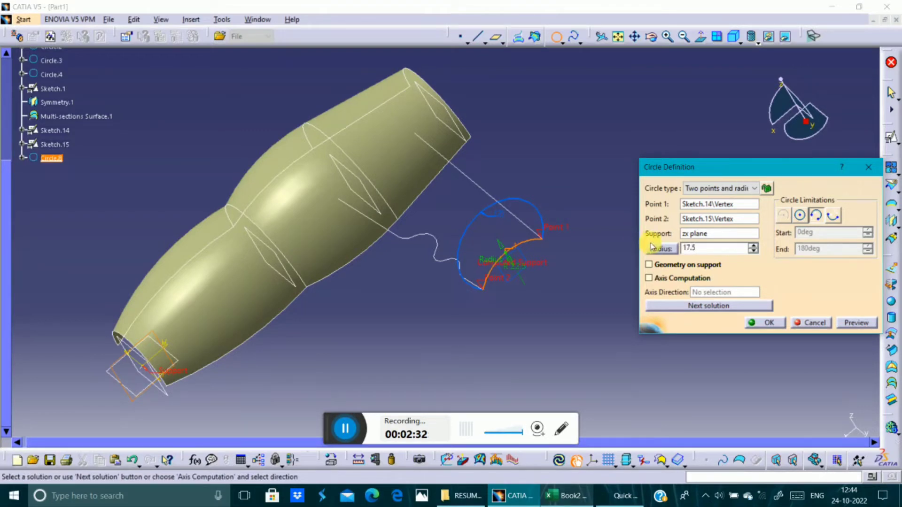
{"action": "left_click", "coordinate": [736, 237]}
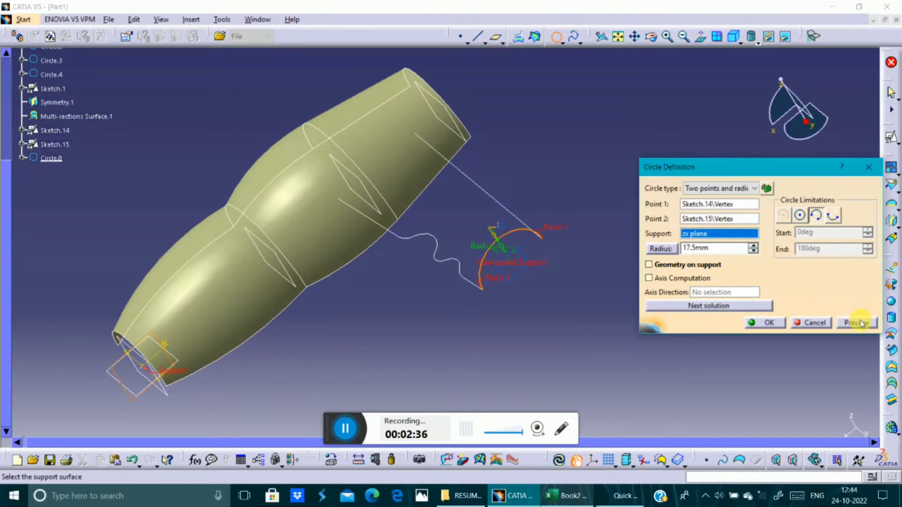
{"action": "left_click", "coordinate": [769, 323]}
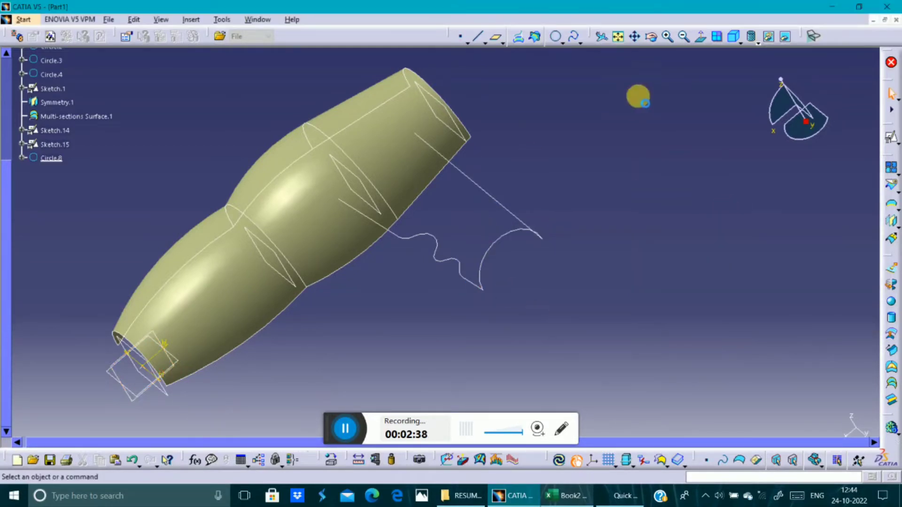
Create a two-points-and-radius arc of 22.5 mm on the zx plane, joining the inner ends of the straight line and the wavy profile
{"action": "left_click", "coordinate": [556, 38]}
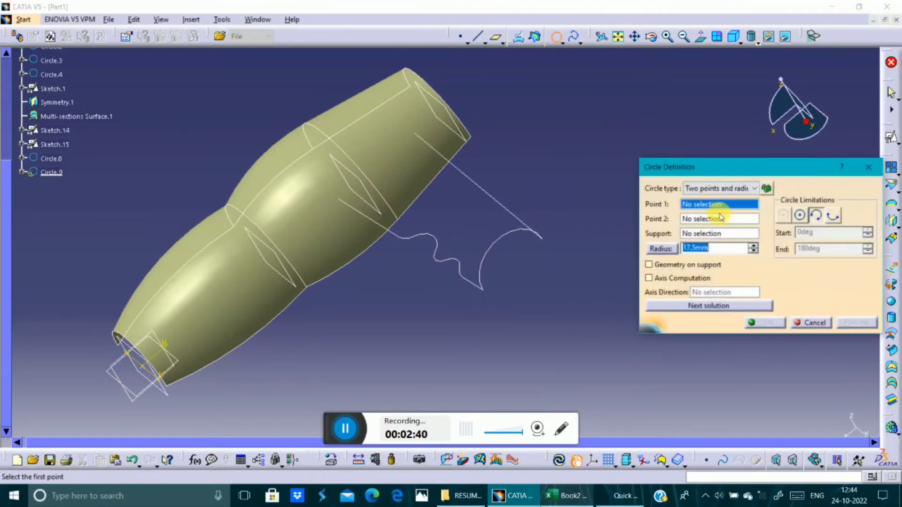
{"action": "left_click", "coordinate": [413, 128]}
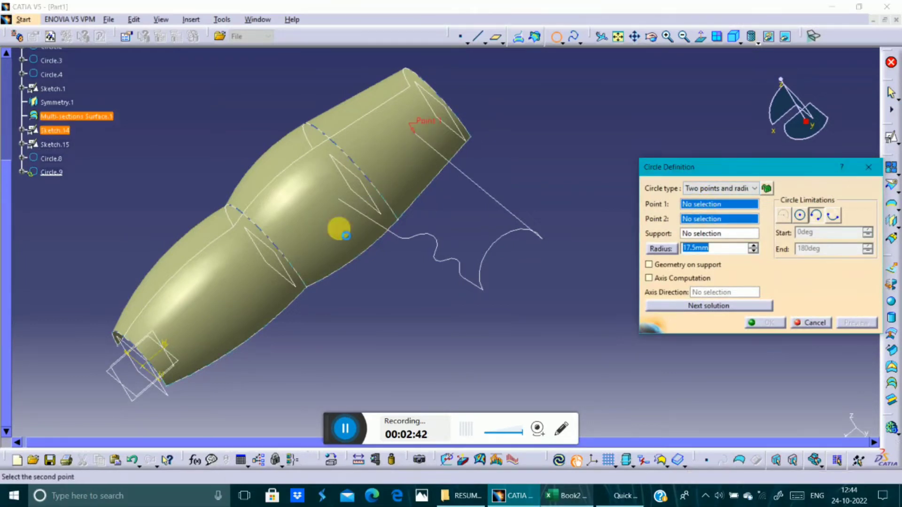
{"action": "left_click", "coordinate": [338, 196]}
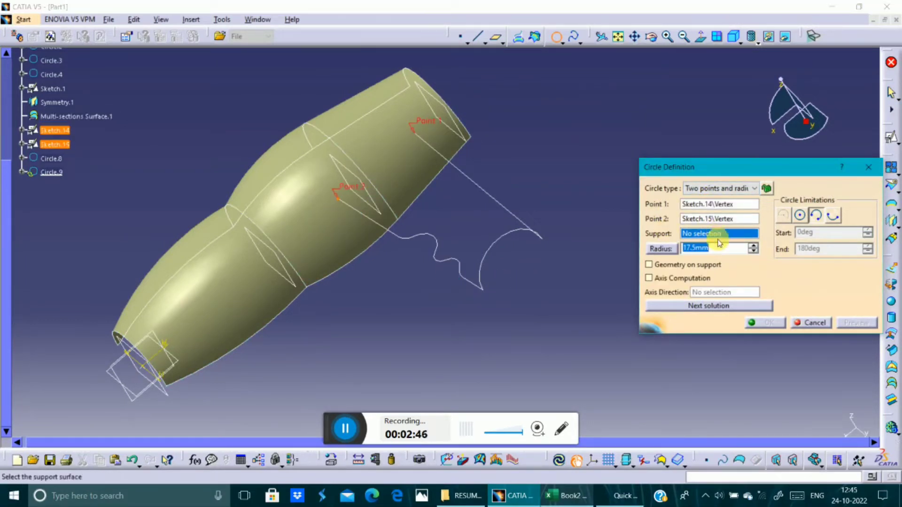
{"action": "left_click", "coordinate": [122, 378]}
{"action": "left_click", "coordinate": [502, 278]}
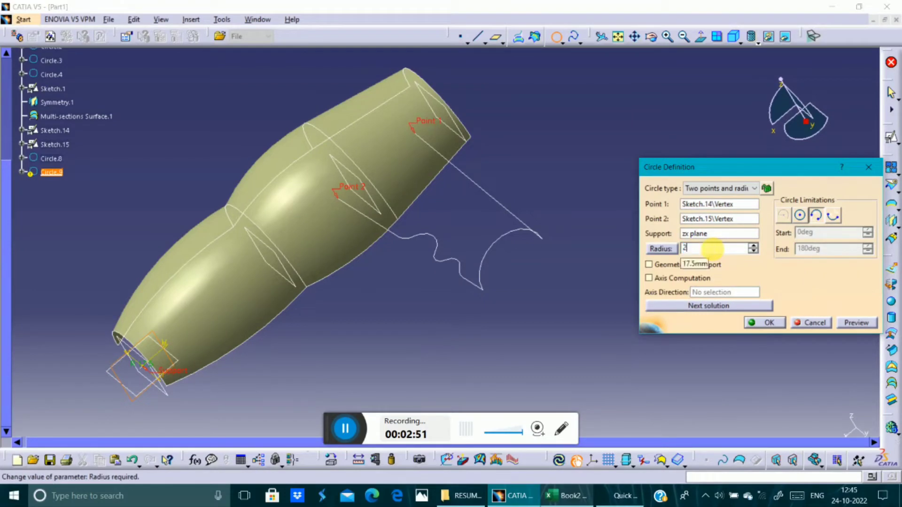
{"action": "key", "text": "Return"}
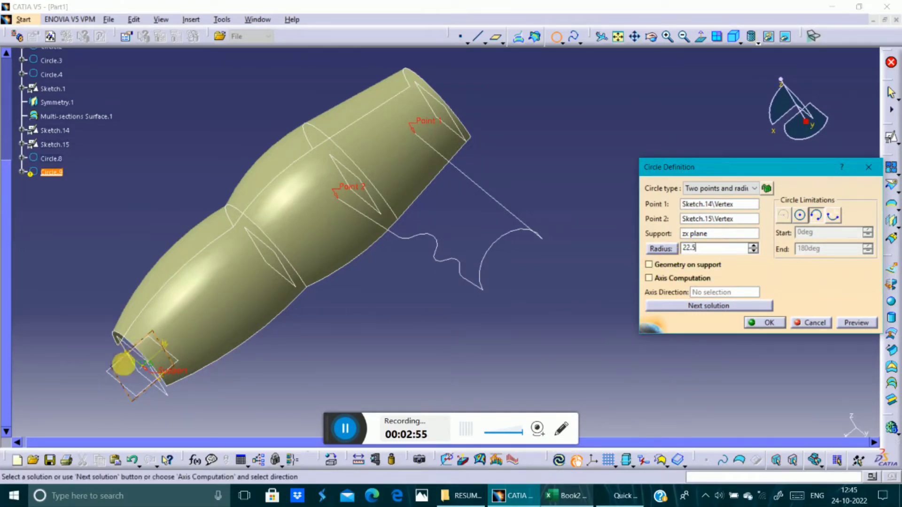
{"action": "left_click", "coordinate": [707, 233]}
{"action": "left_click", "coordinate": [856, 324]}
{"action": "left_click", "coordinate": [767, 323]}
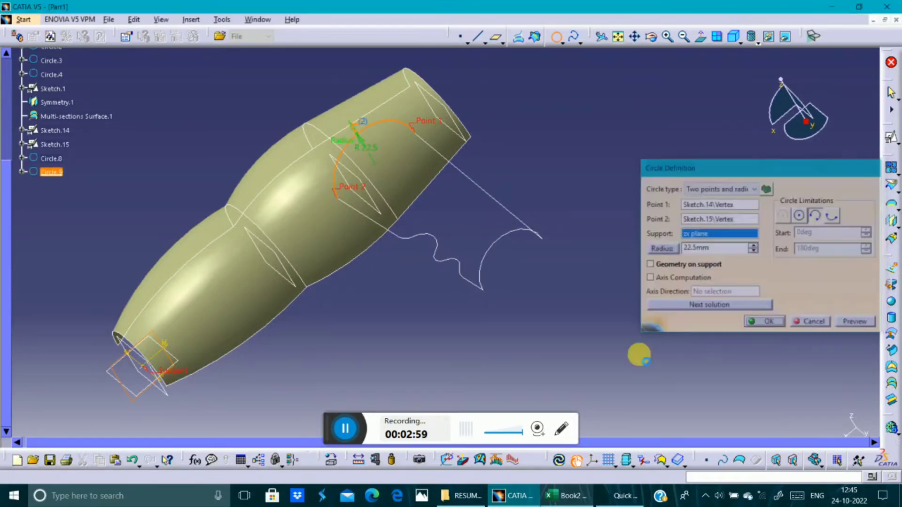
Start a multi-sections surface with the 17.5 mm outer arc and the 22.5 mm inner arc as sections, and preview it
{"action": "left_click", "coordinate": [892, 394]}
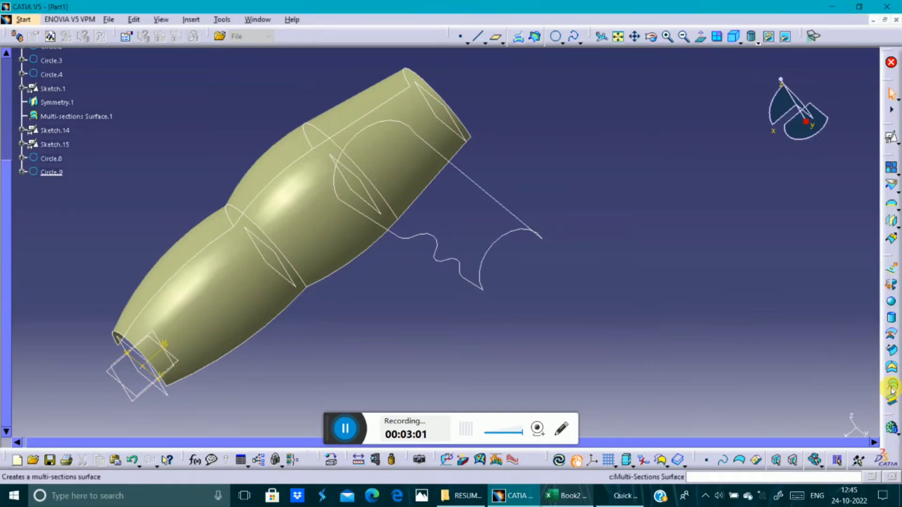
{"action": "left_click", "coordinate": [892, 390]}
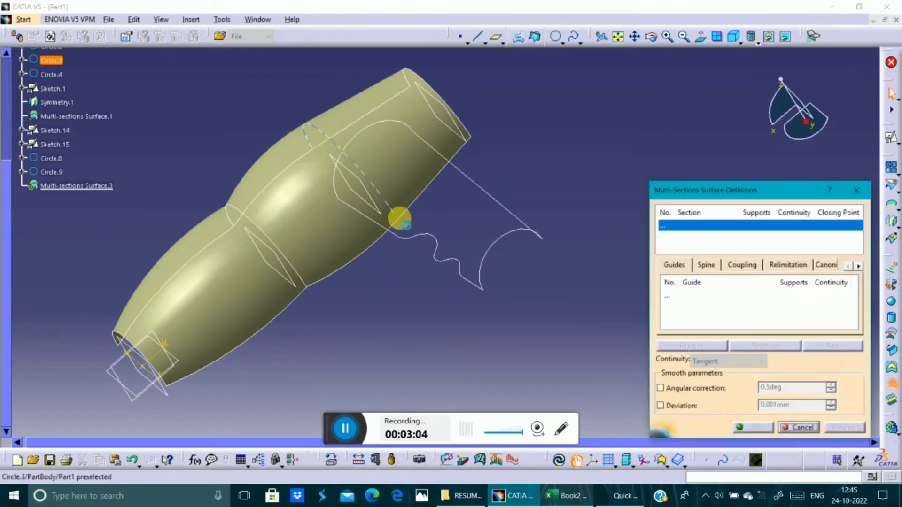
{"action": "left_click", "coordinate": [493, 242]}
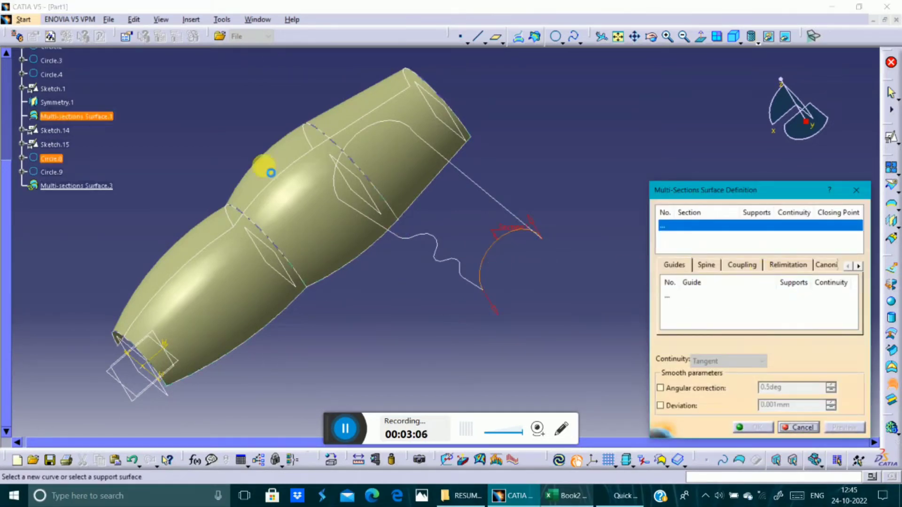
{"action": "left_click", "coordinate": [359, 144]}
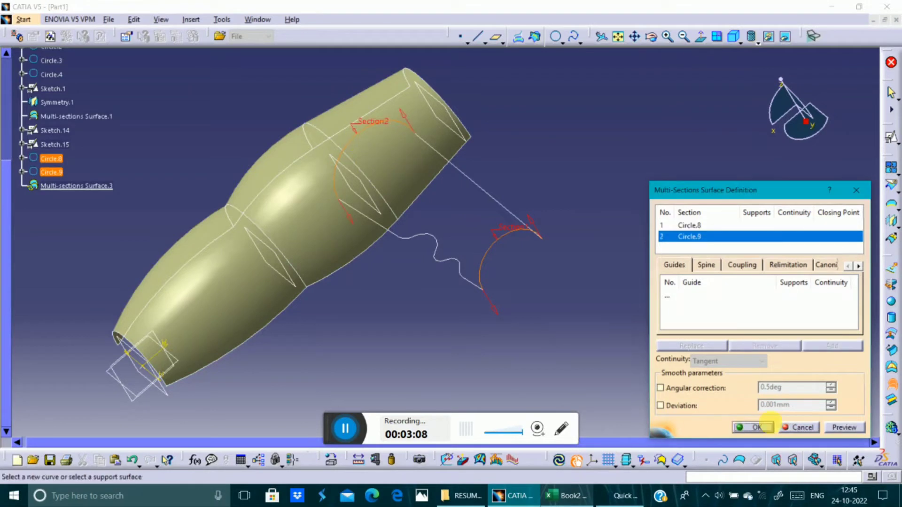
{"action": "left_click", "coordinate": [841, 427]}
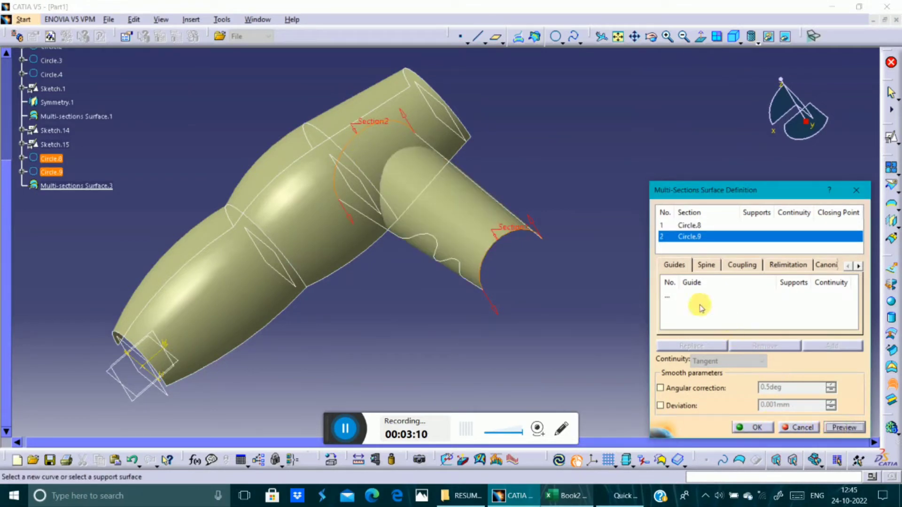
Add the wavy profile and the straight line as guides of the multi-sections surface, and create the surface
{"action": "left_click", "coordinate": [673, 297]}
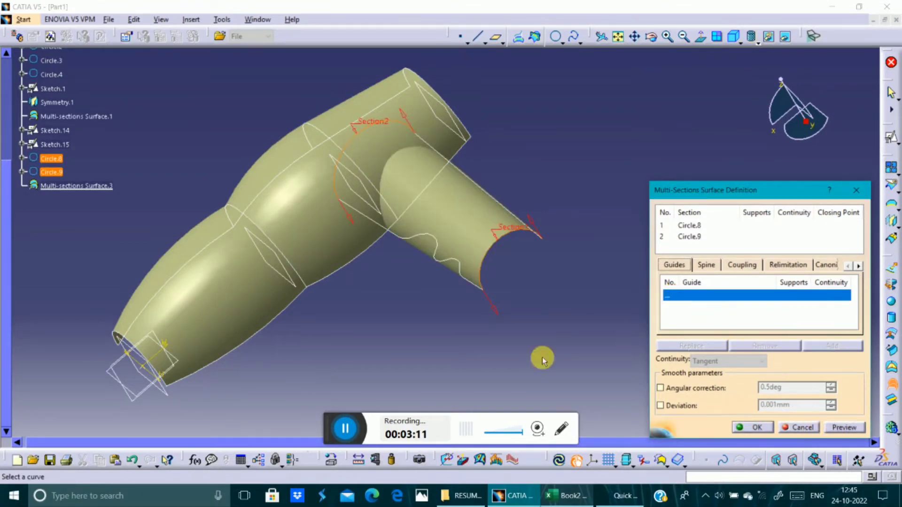
{"action": "left_click", "coordinate": [408, 237]}
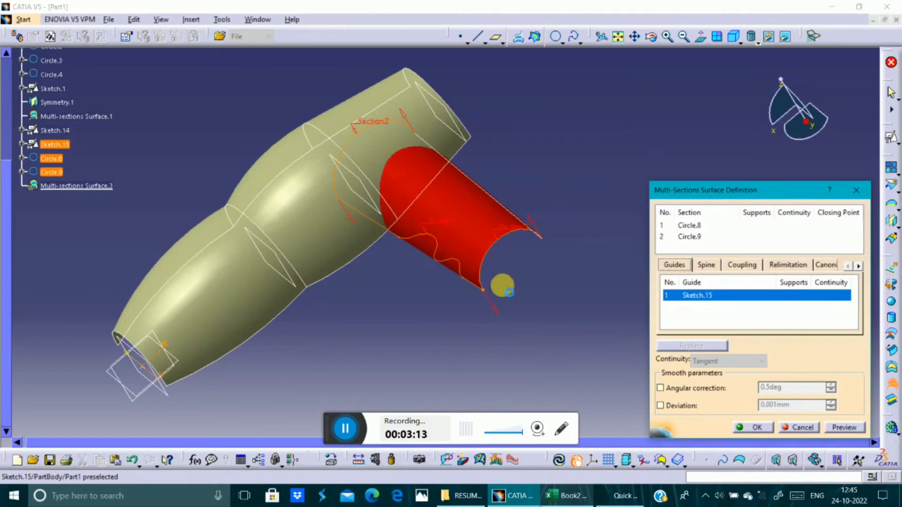
{"action": "left_click", "coordinate": [505, 207]}
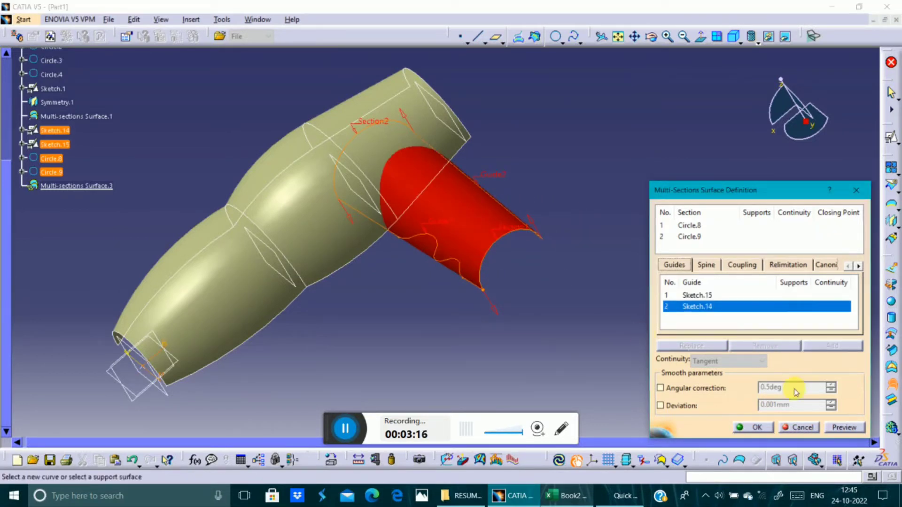
{"action": "left_click", "coordinate": [844, 428]}
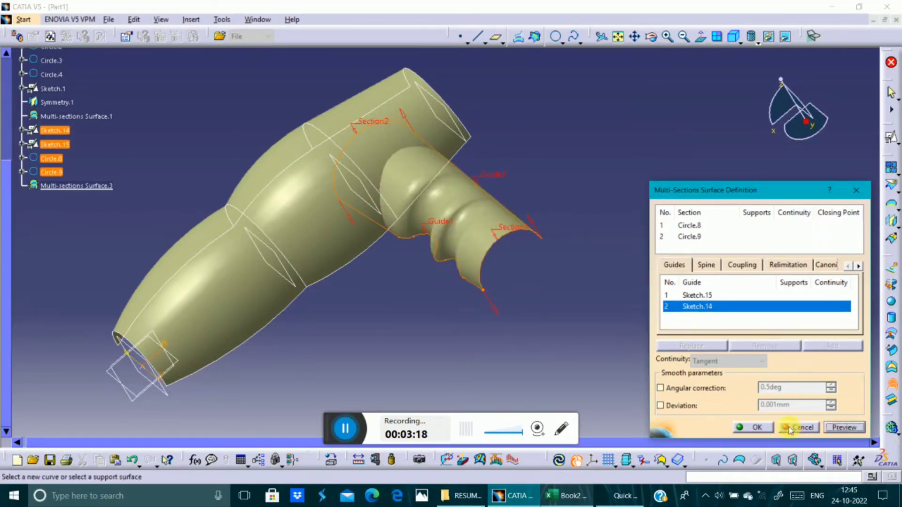
{"action": "left_click", "coordinate": [768, 429]}
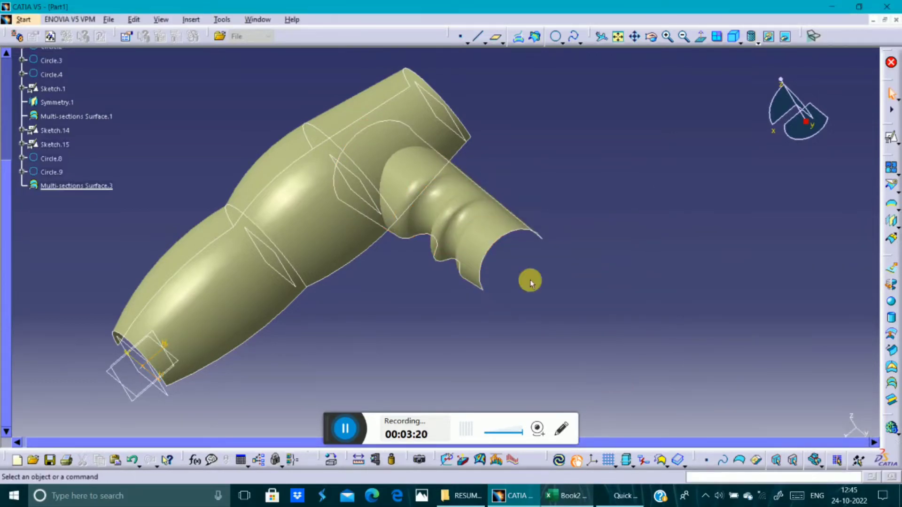
{"action": "left_click", "coordinate": [651, 36]}
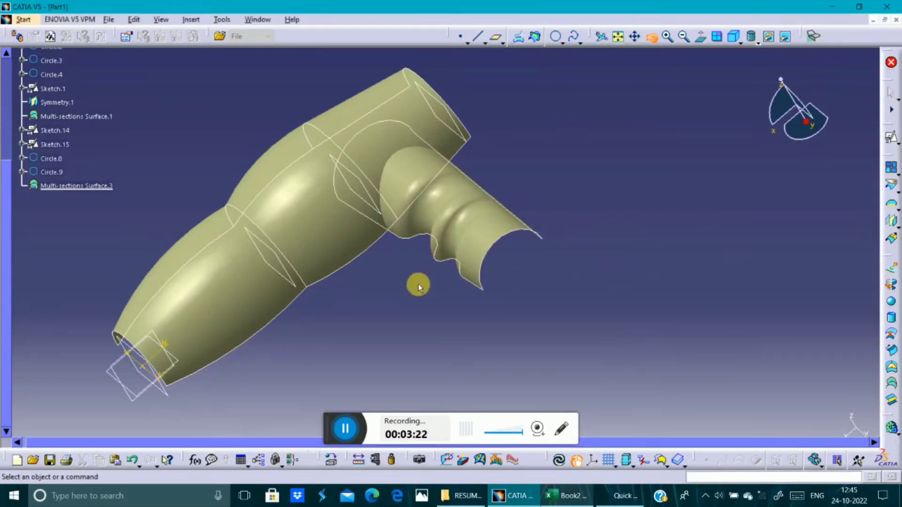